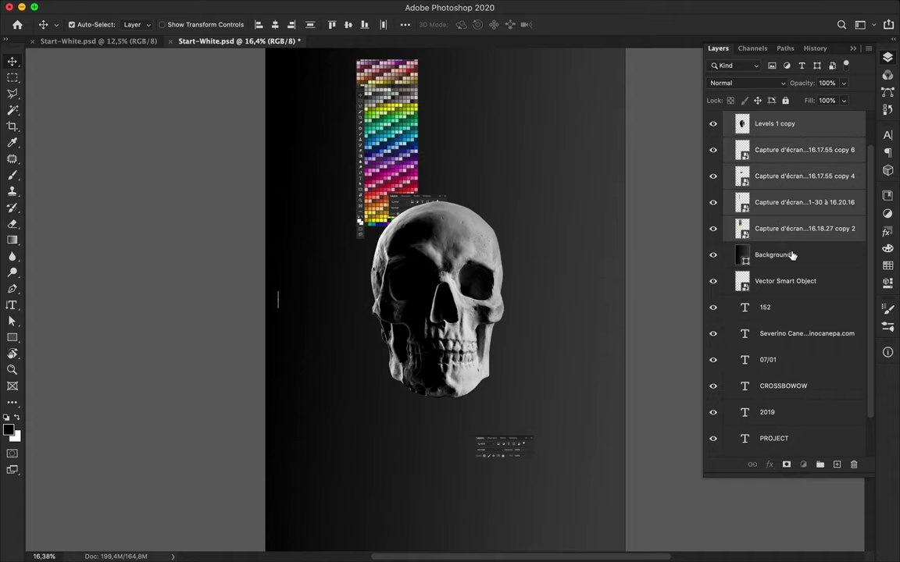
# Step: Move the screenshot and Background layers below the text layers
pyautogui.scroll(-1, 792, 255)
pyautogui.keyDown('shift'); pyautogui.click(791, 257); pyautogui.keyUp('shift')
pyautogui.moveTo(784, 239); pyautogui.dragTo(785, 449)
pyautogui.scroll(-3, 482, 422)
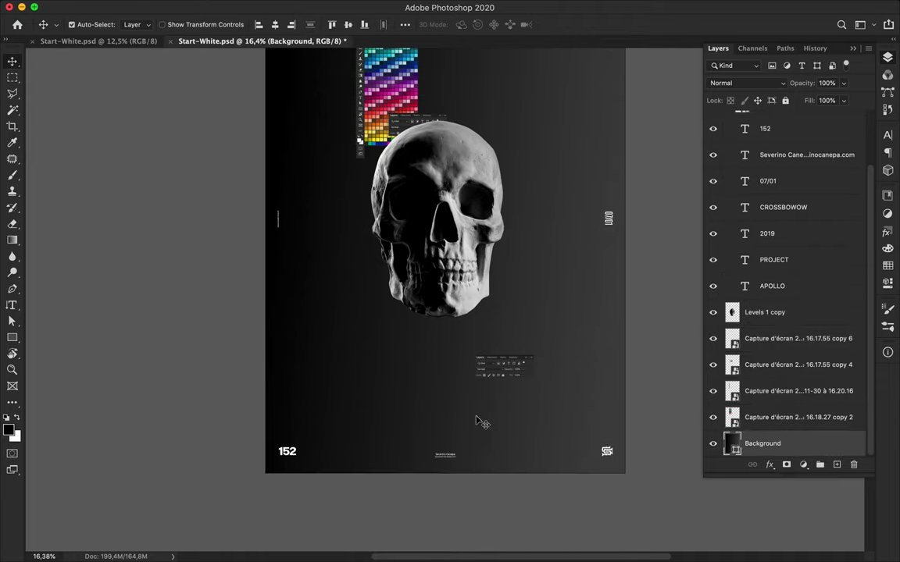
# Step: Change the poster number 152 to 338 and the date 07/01 to 12/04
pyautogui.doubleClick(282, 451)
pyautogui.write('3')
pyautogui.scroll(3, 573, 279)
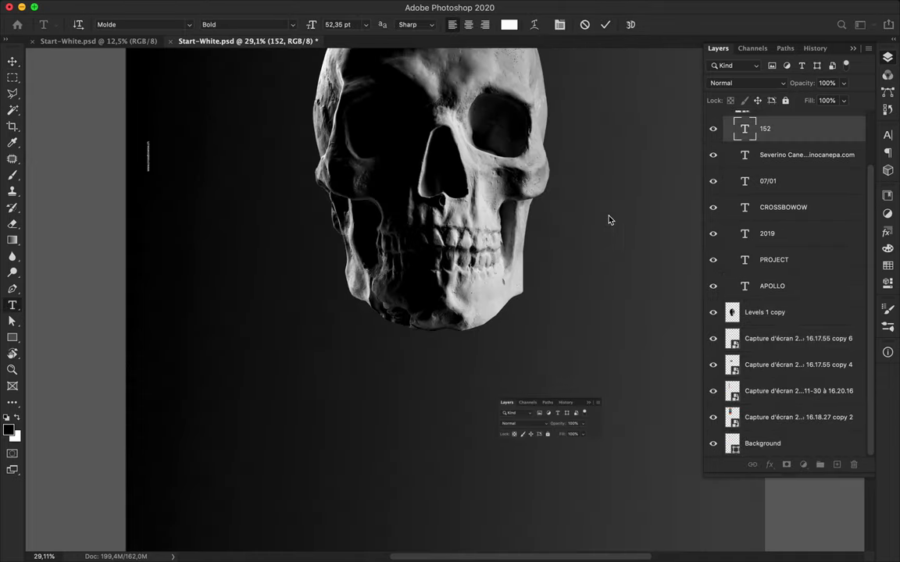
pyautogui.scroll(3, 608, 217)
pyautogui.click(525, 266)
pyautogui.press('BackSpace')
pyautogui.press('BackSpace')
pyautogui.write('12/04')
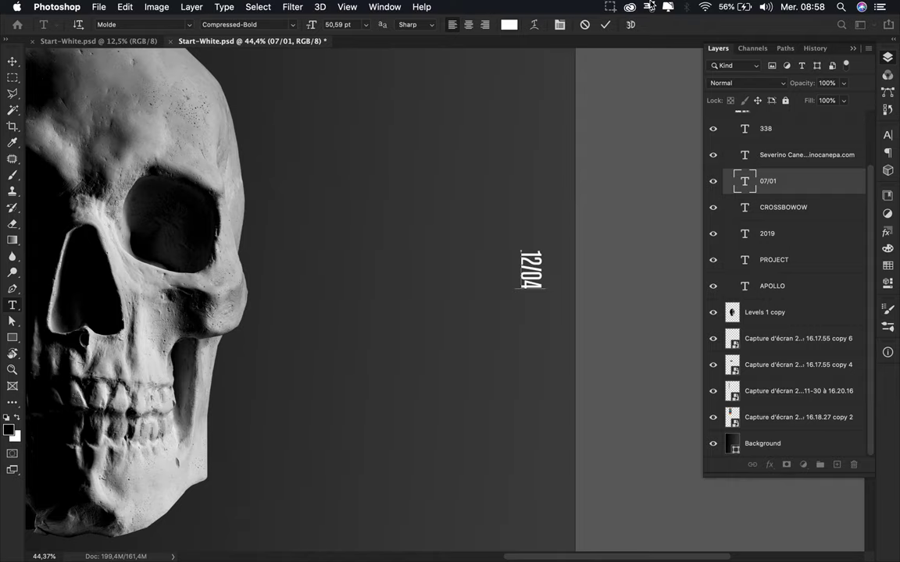
pyautogui.press('Escape')
# Step: Select the skull layer Levels 1 copy, collapse Groupe 1, and nudge the skull slightly
pyautogui.press('v')
pyautogui.click(405, 24)
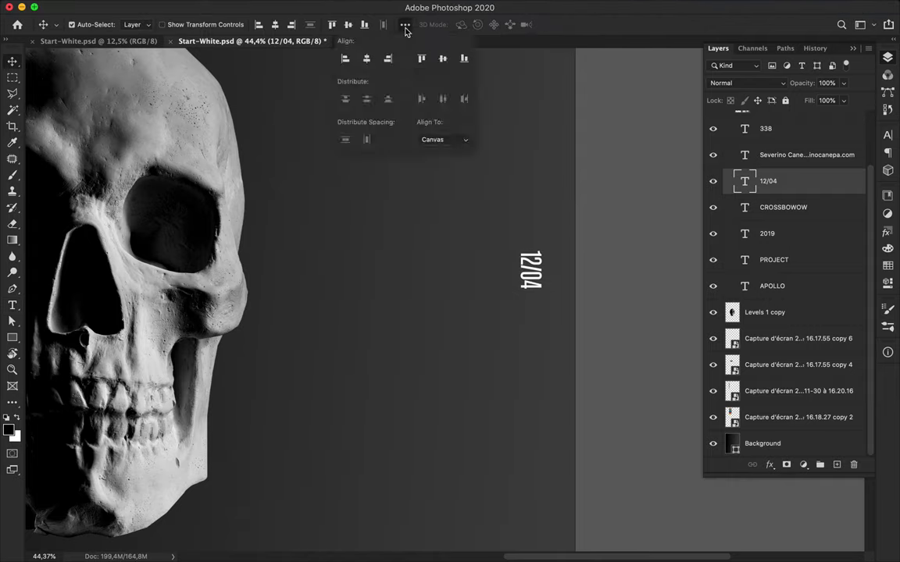
pyautogui.click(200, 137)
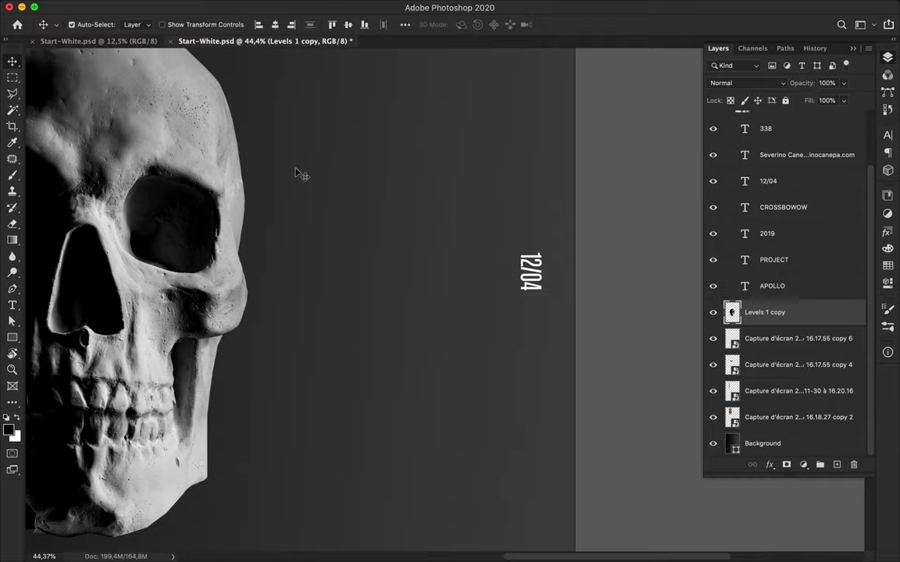
pyautogui.scroll(-3, 296, 175)
pyautogui.scroll(2, 769, 155)
pyautogui.click(727, 118)
pyautogui.scroll(-1, 514, 308)
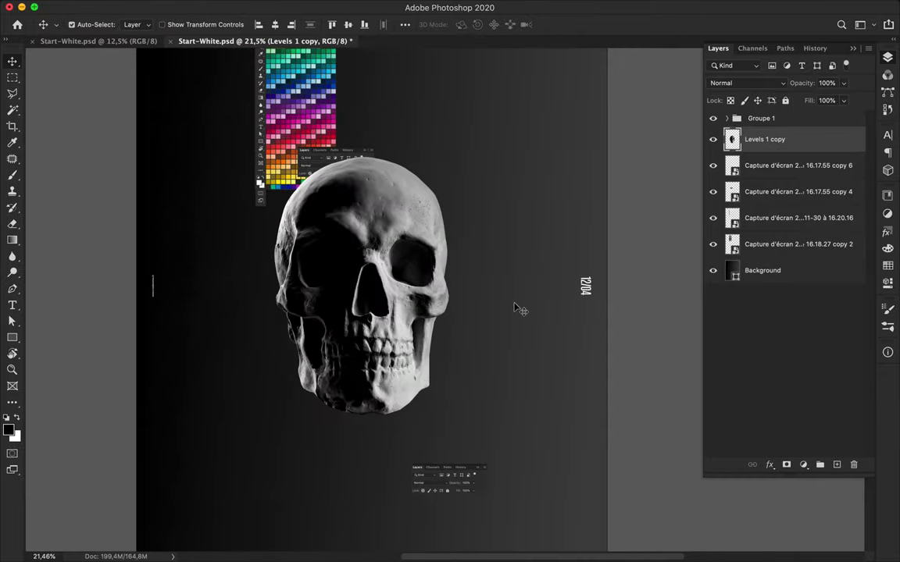
pyautogui.moveTo(412, 272); pyautogui.dragTo(388, 264)
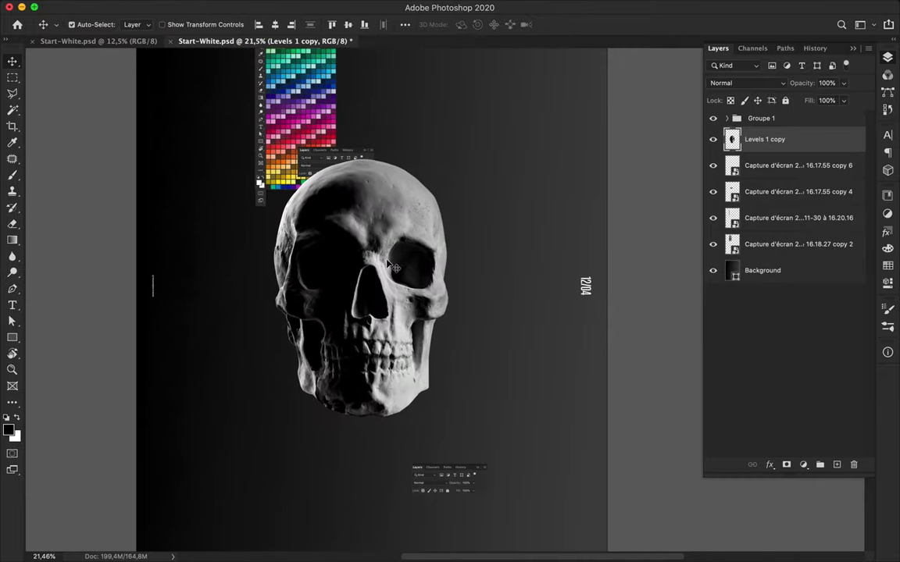
# Step: With the Pen tool zoomed in, place anchors down the skull's left brow edge
pyautogui.press('p')
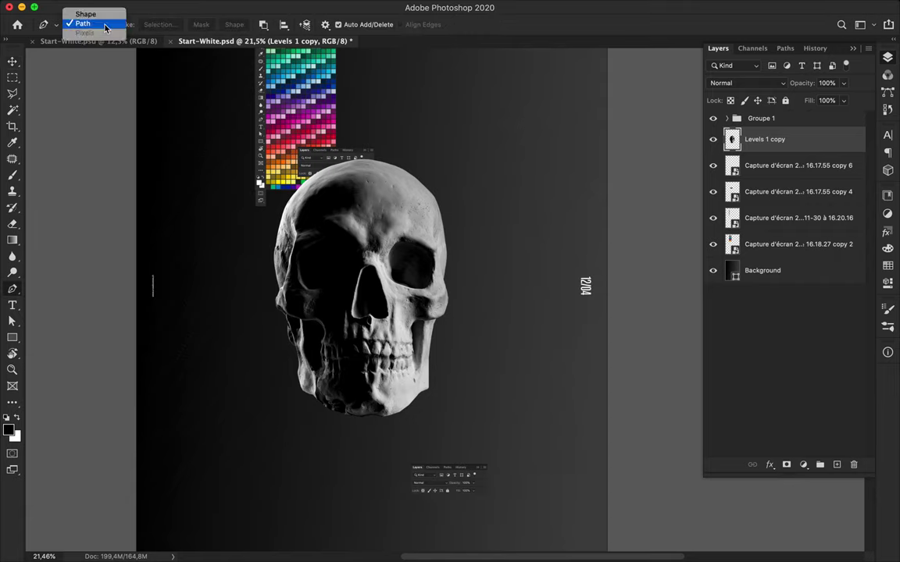
pyautogui.scroll(1, 295, 266)
pyautogui.scroll(2, 250, 258)
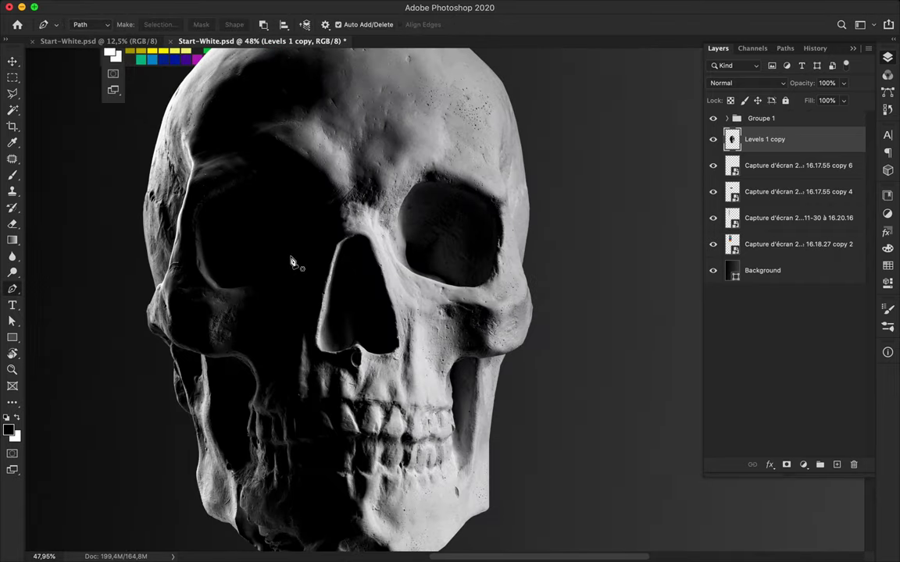
pyautogui.scroll(2, 187, 242)
pyautogui.scroll(2, 121, 231)
pyautogui.scroll(5, 121, 230)
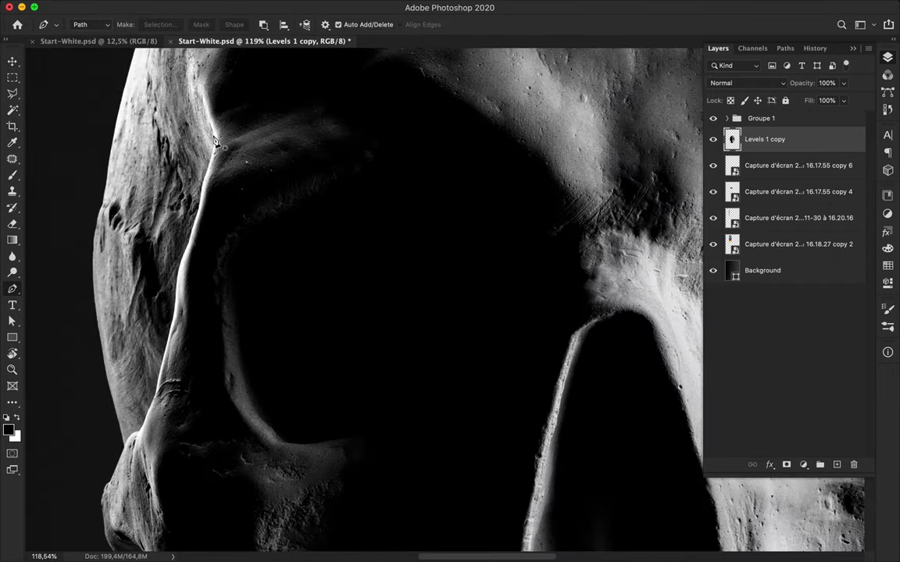
pyautogui.click(214, 142)
pyautogui.scroll(2, 214, 144)
pyautogui.scroll(2, 219, 148)
pyautogui.moveTo(237, 174); pyautogui.dragTo(231, 195)
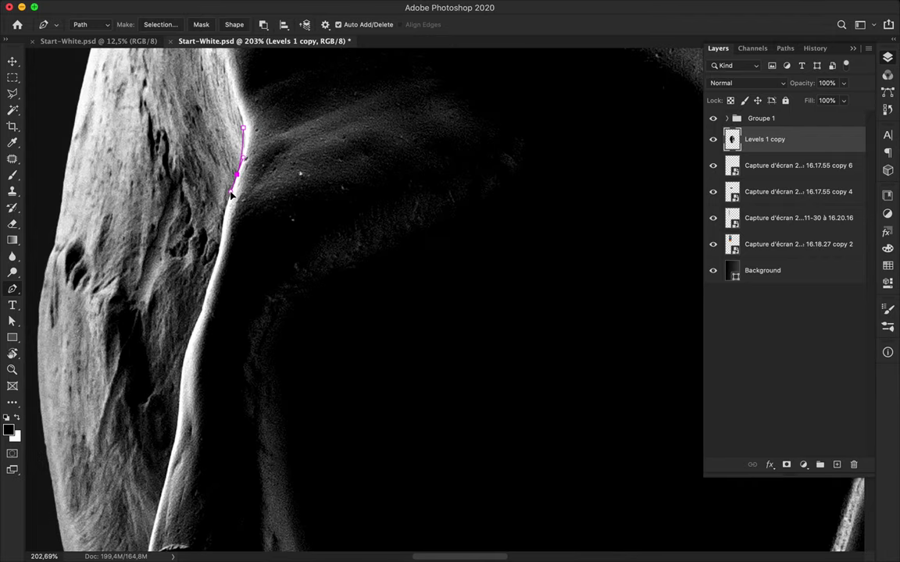
pyautogui.click(222, 230)
pyautogui.click(180, 392)
pyautogui.click(181, 379)
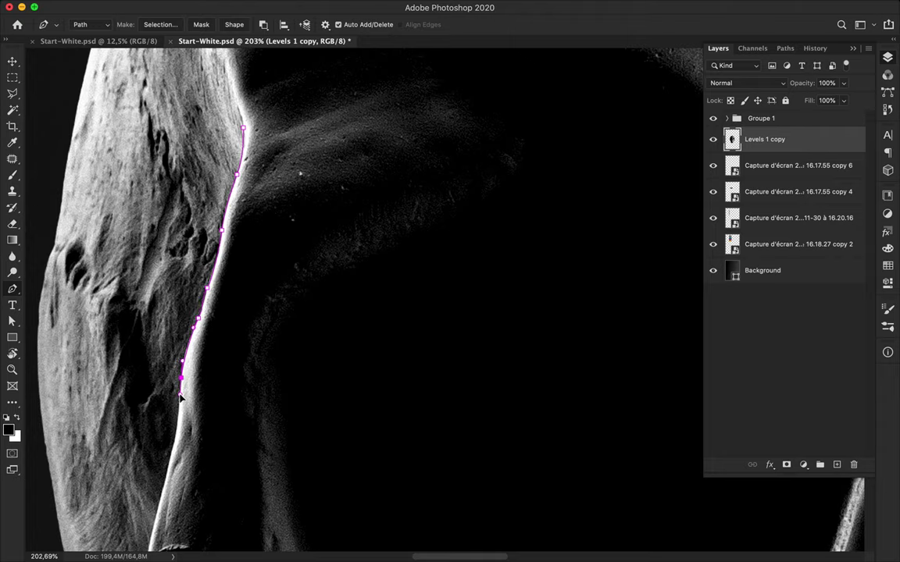
# Step: Continue anchors around the cheekbone, undoing one misplaced anchor
pyautogui.scroll(-3, 180, 396)
pyautogui.moveTo(170, 373); pyautogui.dragTo(163, 388)
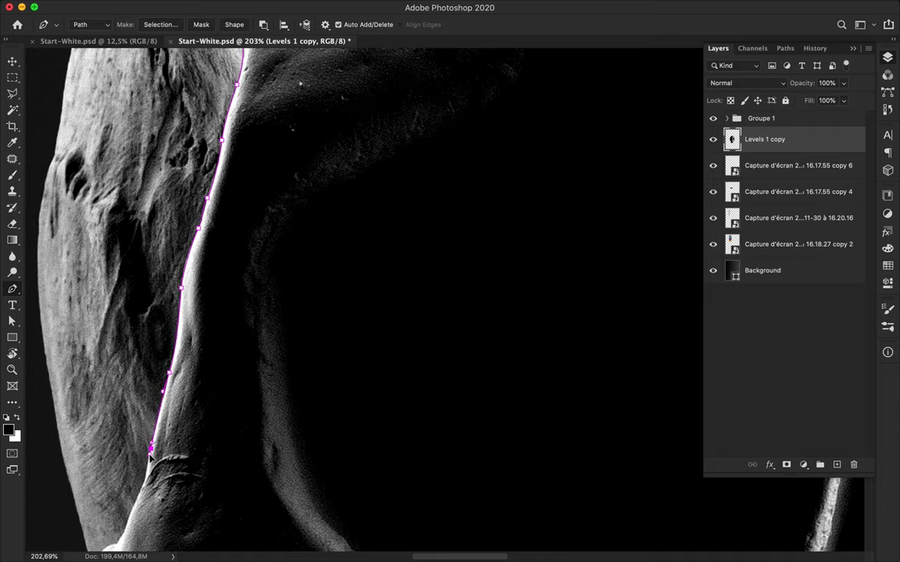
pyautogui.scroll(-2, 149, 461)
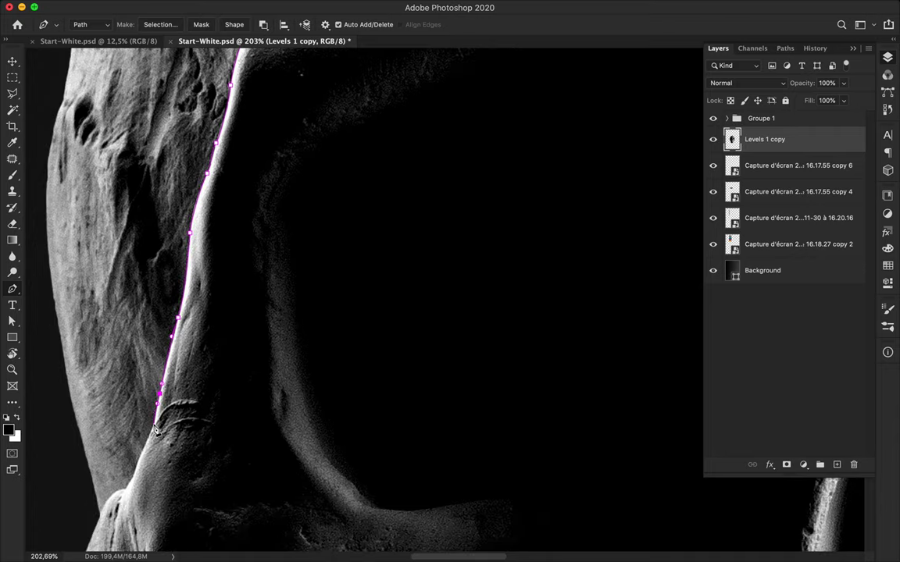
pyautogui.scroll(-2, 154, 428)
pyautogui.scroll(-1, 156, 410)
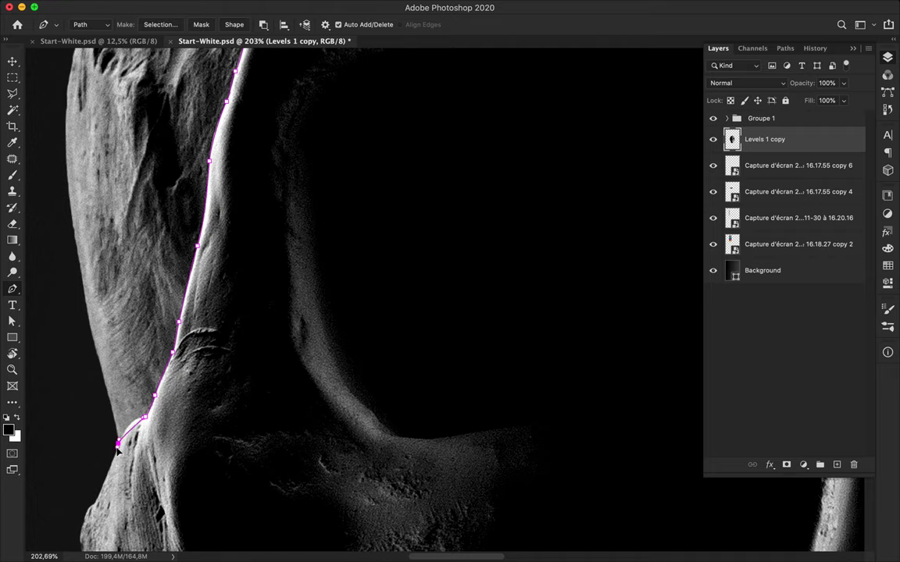
pyautogui.scroll(-5, 106, 472)
pyautogui.scroll(-3, 164, 414)
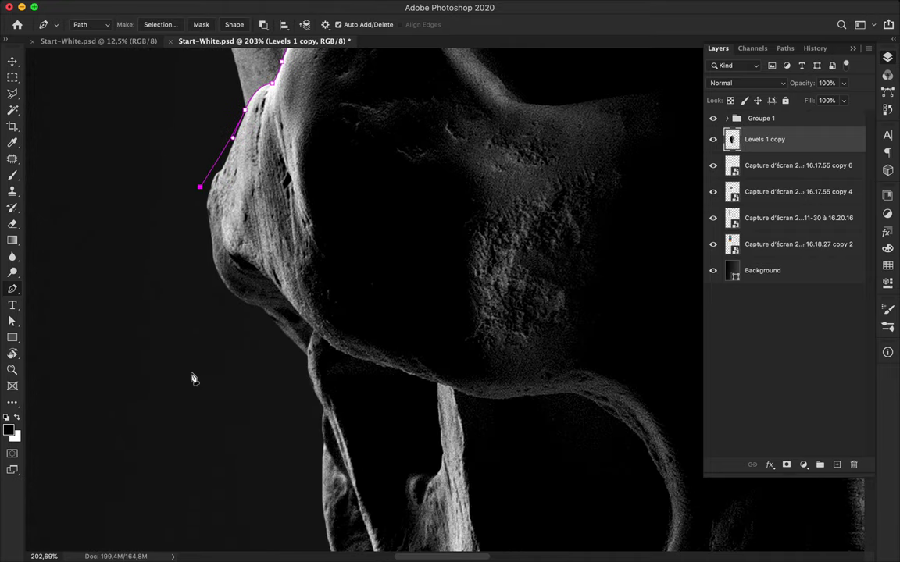
pyautogui.click(207, 274)
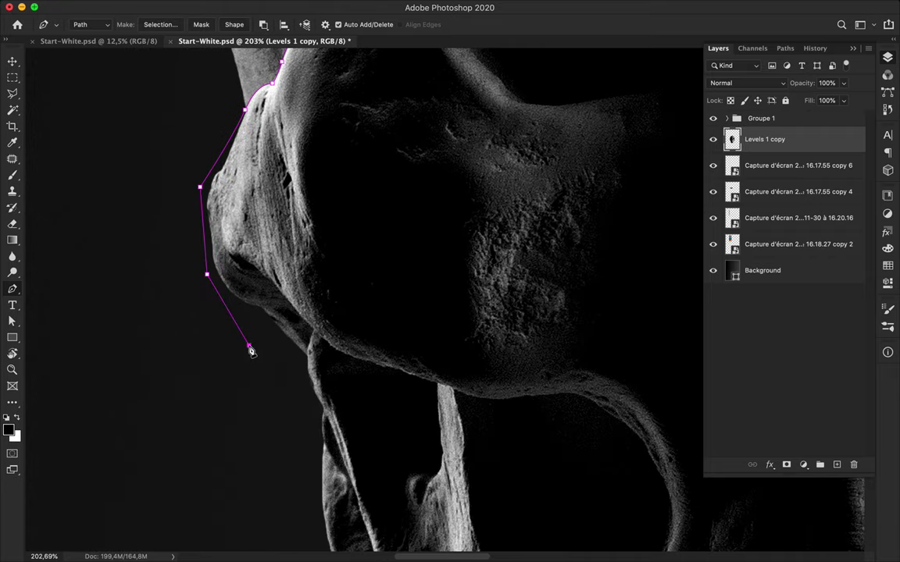
pyautogui.click(249, 345)
pyautogui.scroll(1, 250, 347)
pyautogui.scroll(-2, 285, 367)
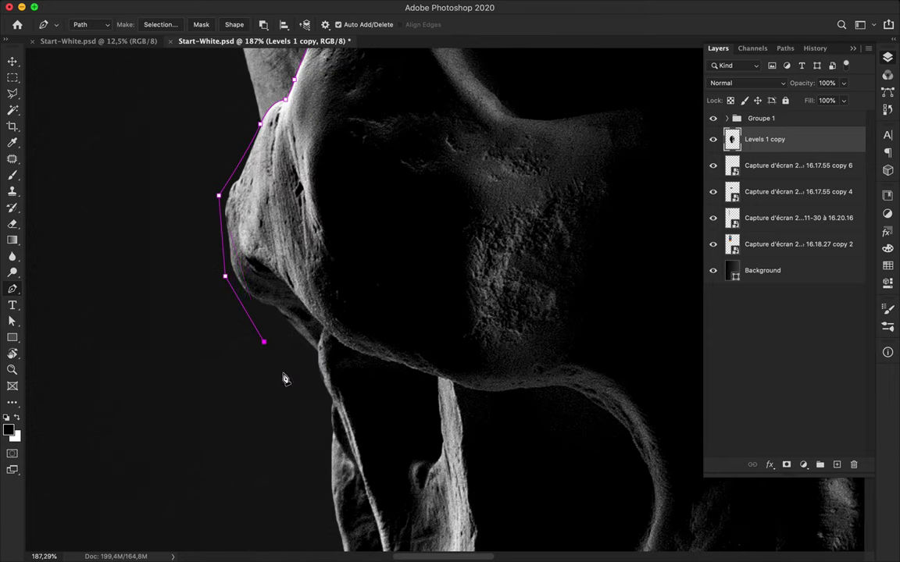
pyautogui.press('super+z')
pyautogui.press('super+z')
pyautogui.scroll(2, 220, 200)
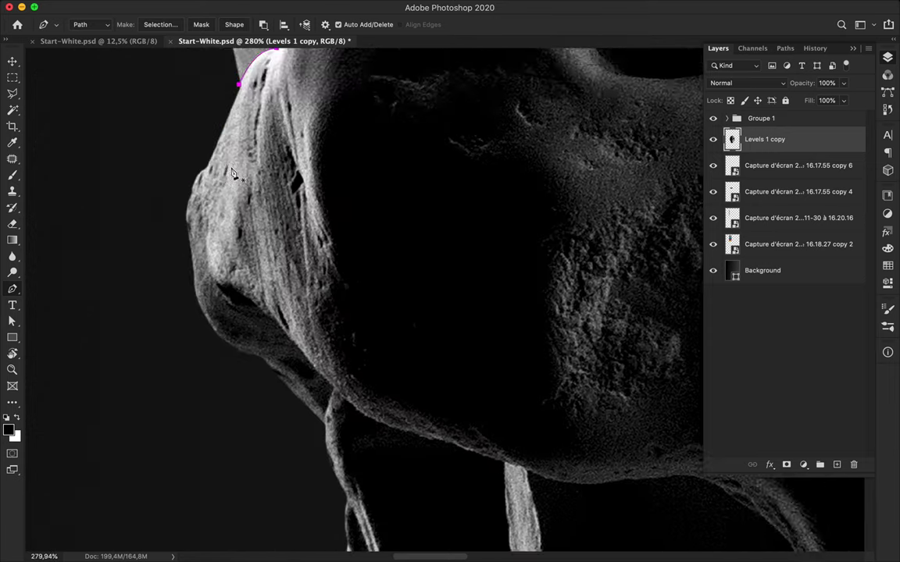
pyautogui.scroll(2, 232, 173)
pyautogui.click(221, 136)
# Step: Add curved anchors around the lower cheekbone and along the bone edge
pyautogui.click(199, 195)
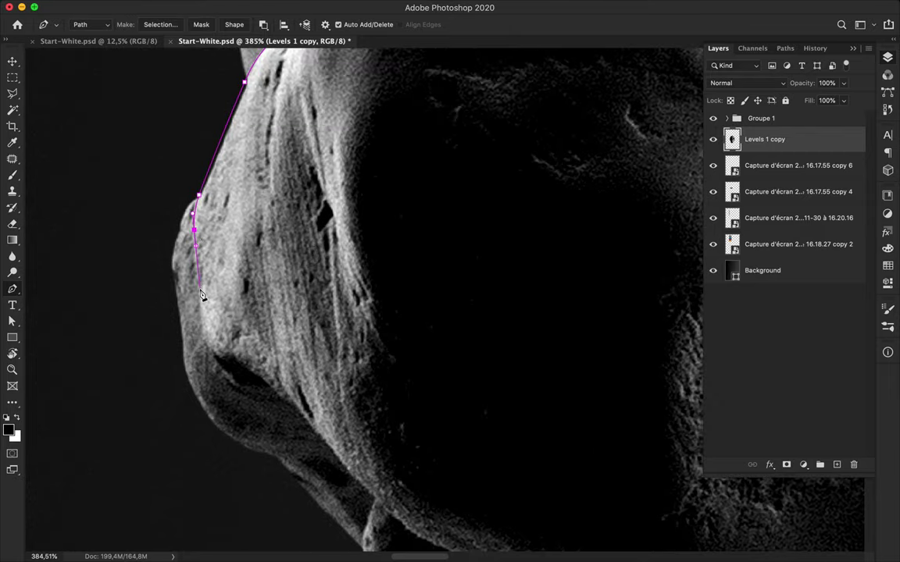
pyautogui.moveTo(209, 356); pyautogui.dragTo(219, 374)
pyautogui.moveTo(259, 401); pyautogui.dragTo(288, 411)
pyautogui.scroll(-5, 307, 423)
pyautogui.hscroll(3, 307, 423)
pyautogui.moveTo(264, 310); pyautogui.dragTo(275, 322)
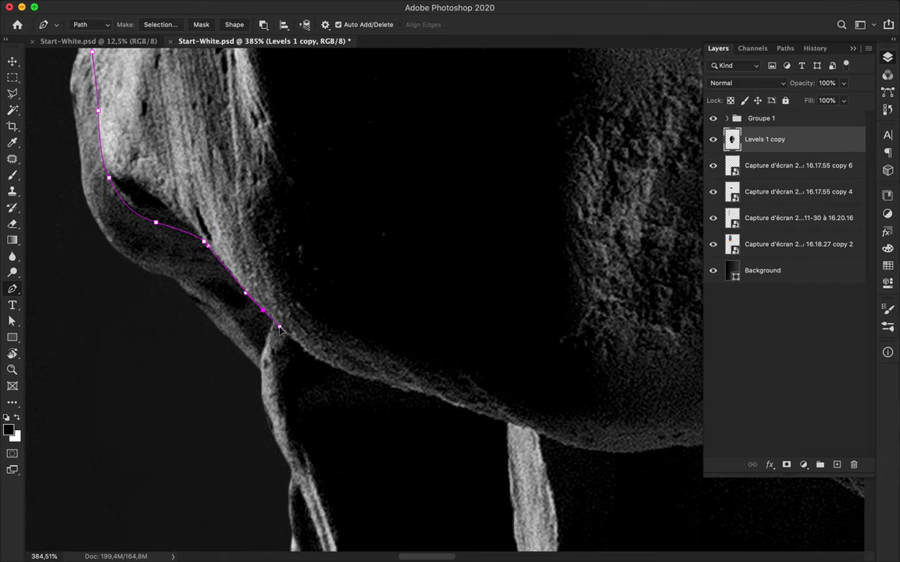
pyautogui.moveTo(338, 371); pyautogui.dragTo(373, 386)
pyautogui.click(373, 386)
pyautogui.hscroll(6, 313, 395)
# Step: Curve the path along the upper jaw edge with several dragged anchors
pyautogui.moveTo(216, 384); pyautogui.dragTo(225, 391)
pyautogui.moveTo(320, 420); pyautogui.dragTo(334, 427)
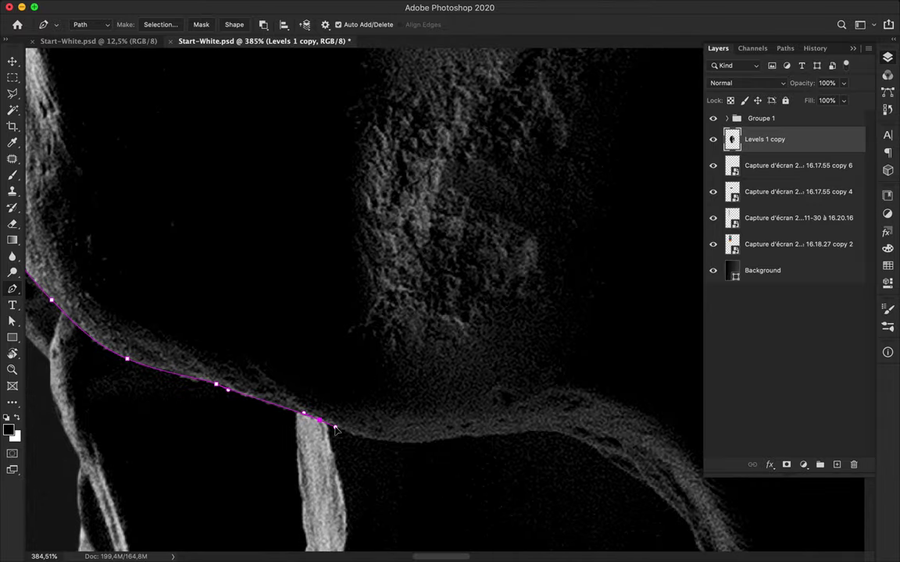
pyautogui.moveTo(420, 445); pyautogui.dragTo(479, 435)
pyautogui.moveTo(547, 431); pyautogui.dragTo(606, 459)
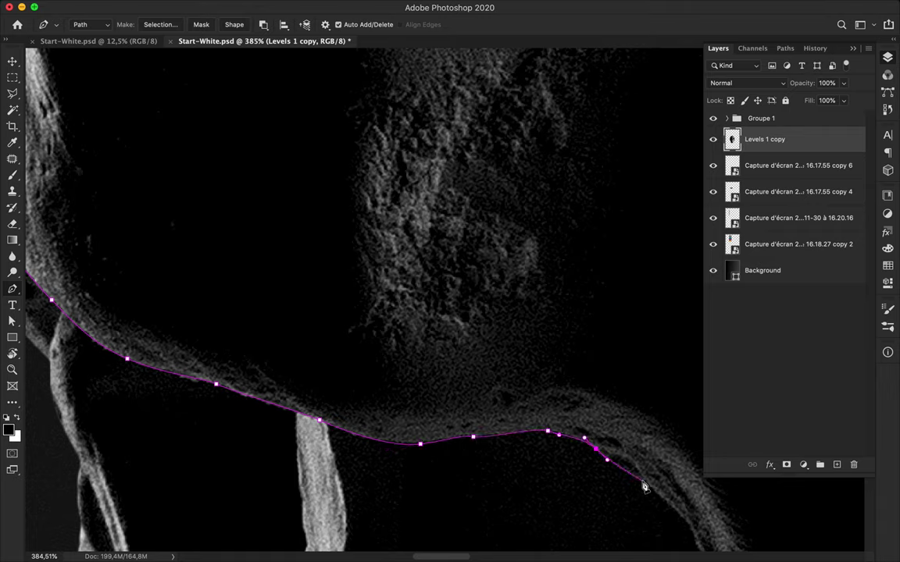
pyautogui.moveTo(679, 513); pyautogui.dragTo(684, 519)
pyautogui.scroll(-5, 686, 522)
pyautogui.scroll(-3, 547, 313)
pyautogui.scroll(2, 493, 321)
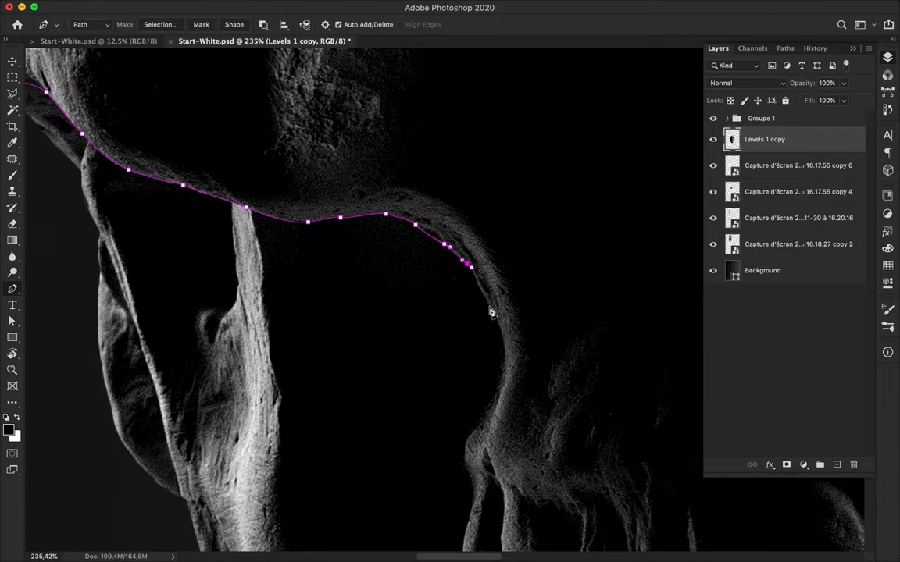
pyautogui.scroll(3, 490, 310)
# Step: Trace anchors around the eye socket's curve and down the cheek edge
pyautogui.click(492, 289)
pyautogui.click(503, 308)
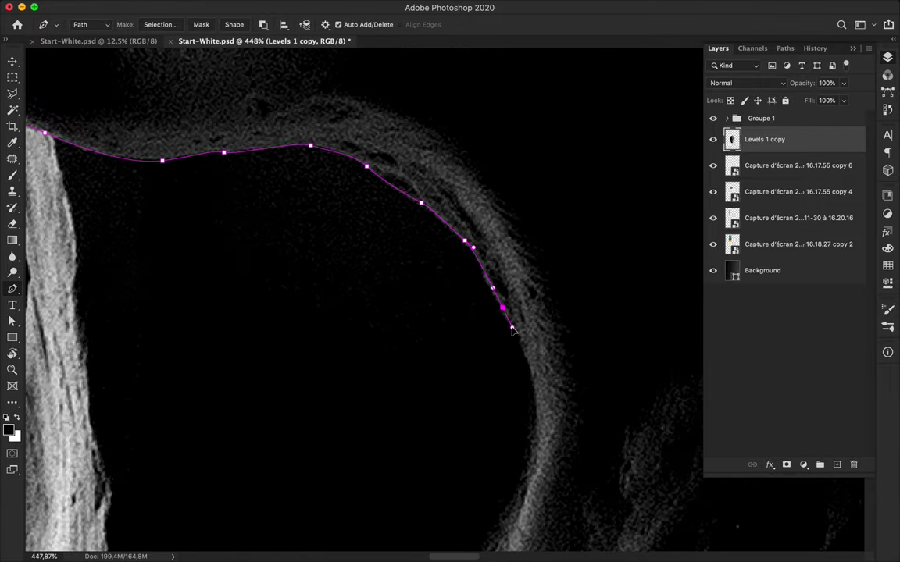
pyautogui.moveTo(506, 318); pyautogui.dragTo(513, 328)
pyautogui.scroll(-3, 513, 332)
pyautogui.moveTo(460, 281); pyautogui.dragTo(454, 308)
pyautogui.scroll(-2, 451, 328)
pyautogui.moveTo(461, 375); pyautogui.dragTo(442, 408)
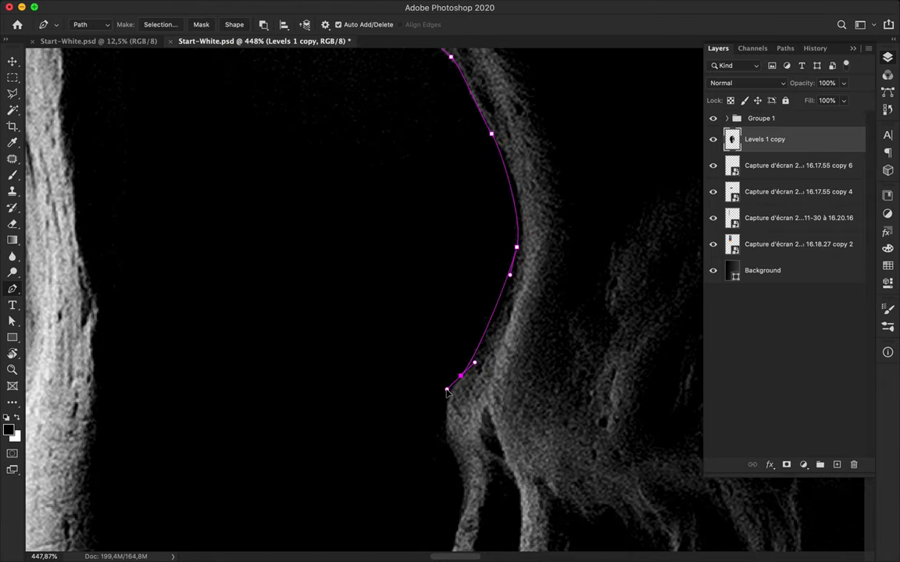
pyautogui.scroll(-3, 452, 449)
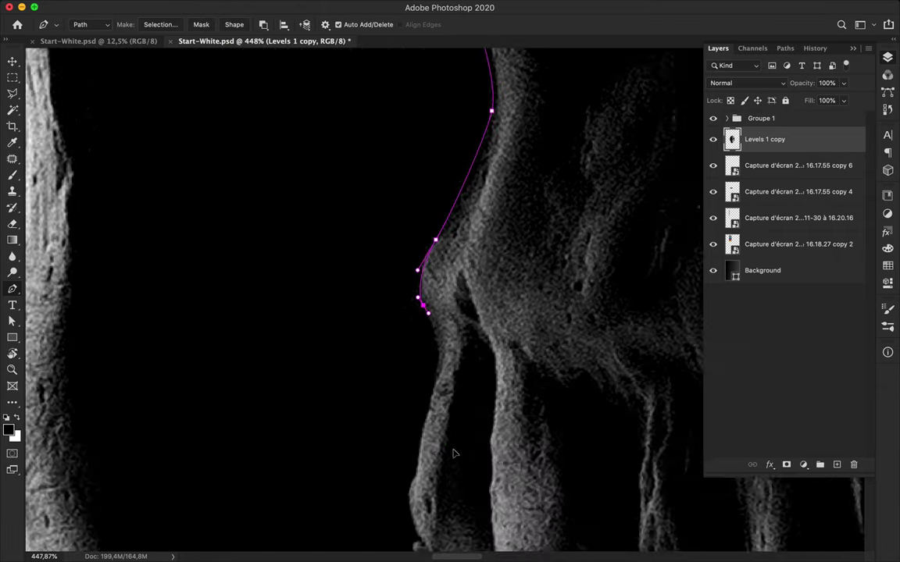
pyautogui.scroll(-3, 450, 387)
pyautogui.moveTo(437, 355); pyautogui.dragTo(435, 377)
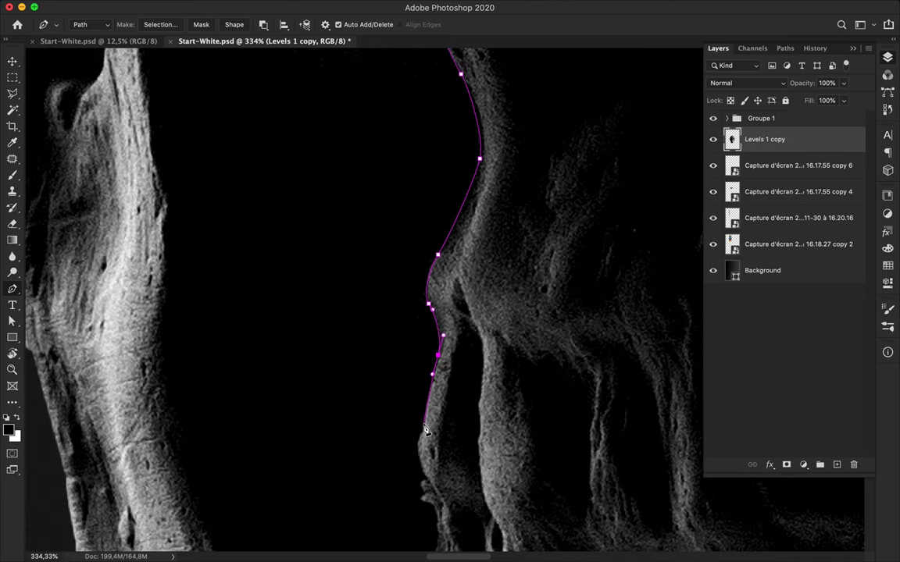
pyautogui.scroll(-3, 418, 457)
pyautogui.hscroll(2, 418, 457)
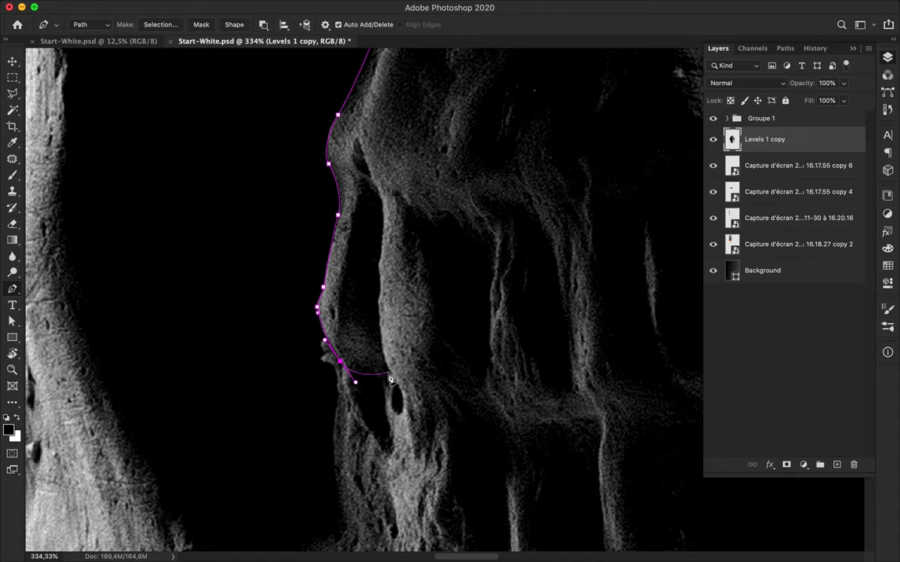
# Step: Extend the path along the upper jaw edge toward the tooth line
pyautogui.click(414, 386)
pyautogui.moveTo(485, 391)
pyautogui.mouseDown()
pyautogui.moveTo(501, 383)
pyautogui.moveTo(548, 408)
pyautogui.mouseUp()
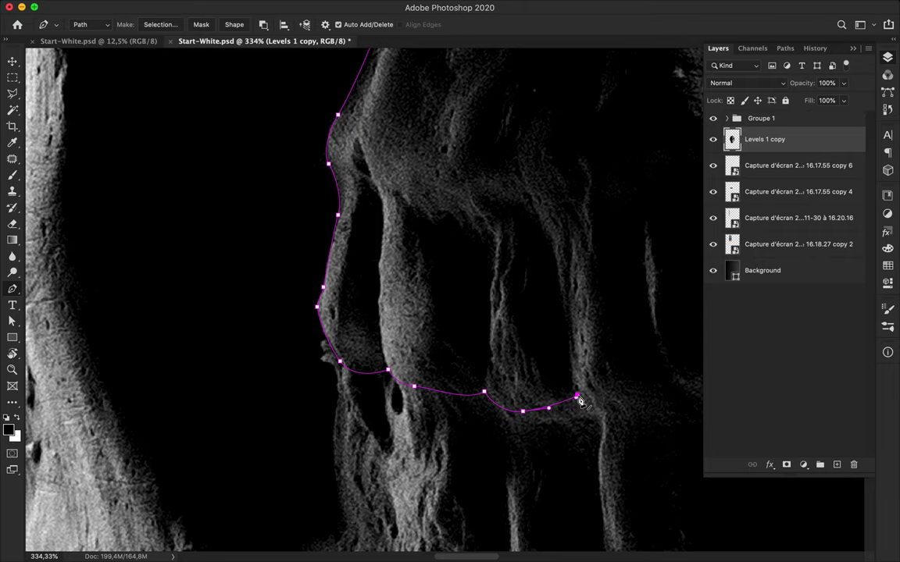
pyautogui.hscroll(5, 579, 401)
pyautogui.moveTo(512, 389); pyautogui.dragTo(560, 349)
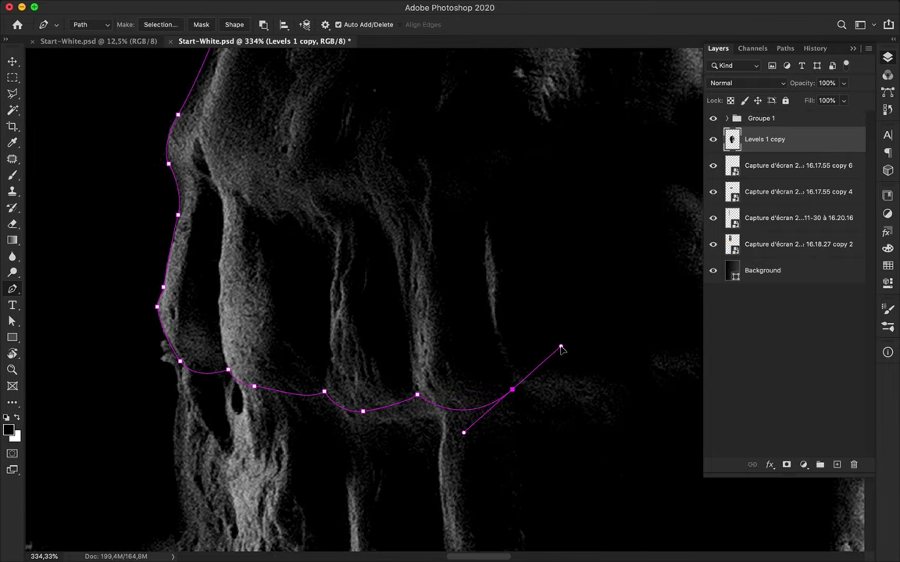
# Step: Trace curved and corner anchors along the teeth line to the jaw's right end
pyautogui.scroll(-3, 516, 393)
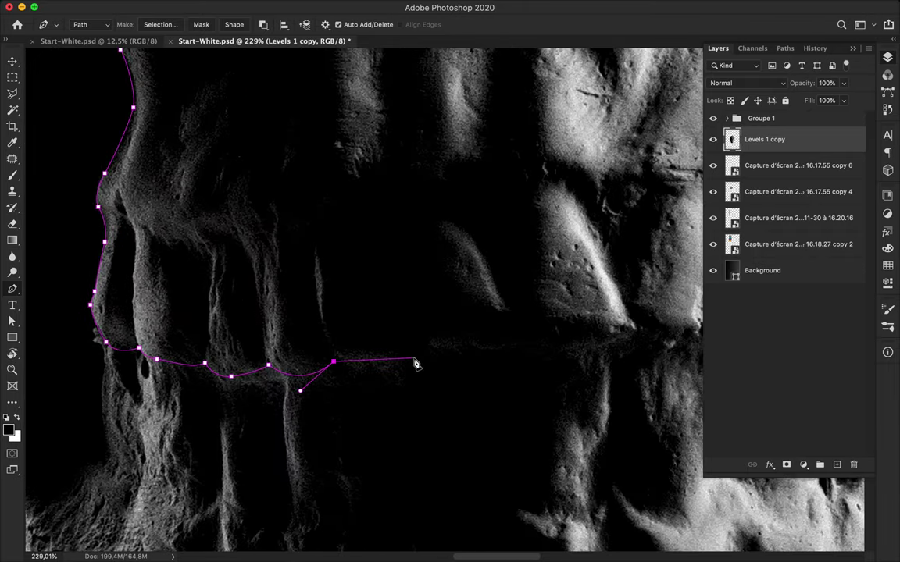
pyautogui.moveTo(415, 358); pyautogui.dragTo(441, 327)
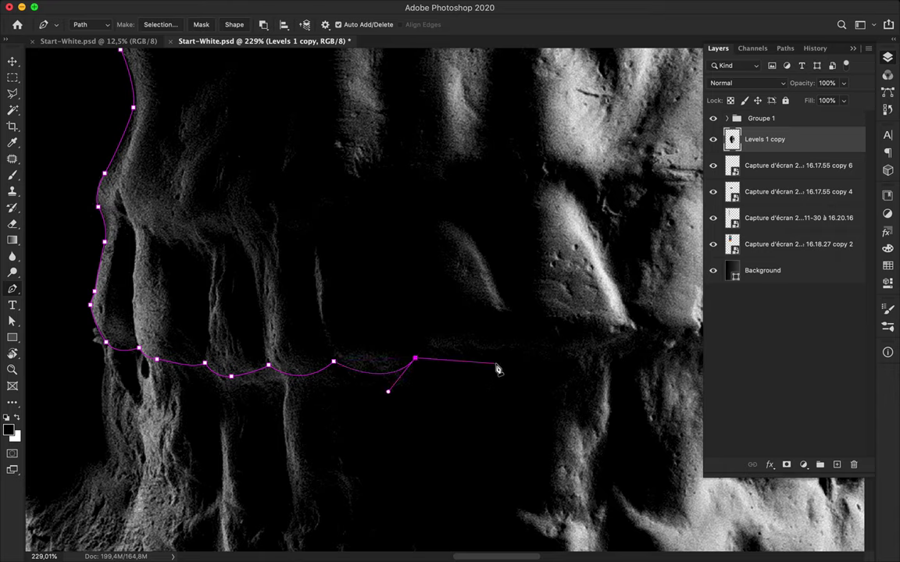
pyautogui.moveTo(505, 355); pyautogui.dragTo(536, 328)
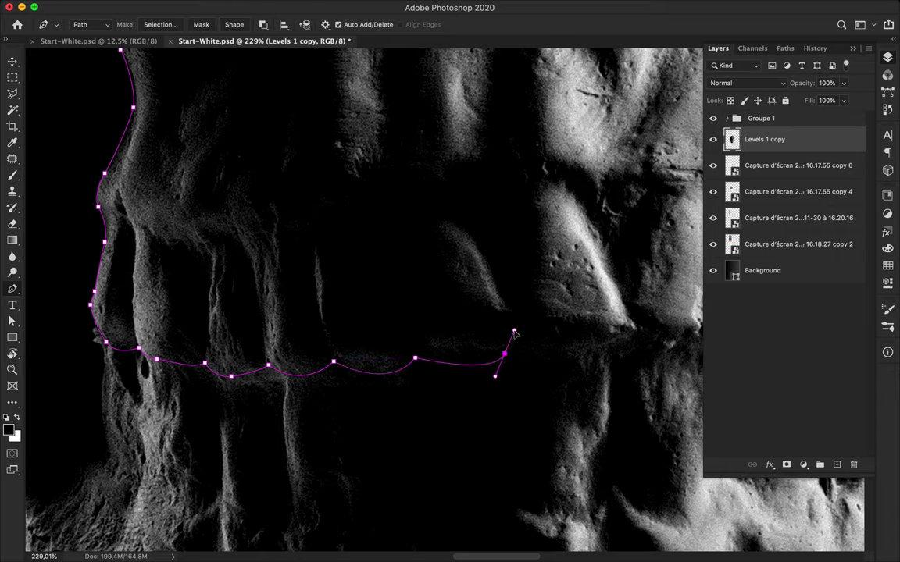
pyautogui.moveTo(517, 346); pyautogui.dragTo(524, 347)
pyautogui.moveTo(600, 353)
pyautogui.mouseDown()
pyautogui.moveTo(626, 346)
pyautogui.moveTo(587, 325)
pyautogui.mouseUp()
pyautogui.hscroll(5, 617, 356)
pyautogui.hscroll(5, 579, 356)
pyautogui.moveTo(546, 355); pyautogui.dragTo(581, 344)
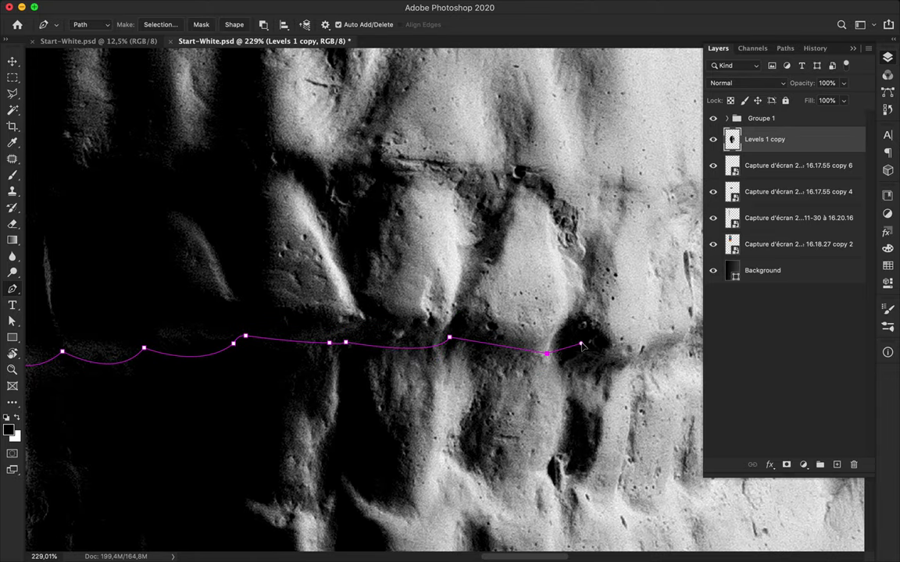
pyautogui.click(572, 336)
pyautogui.moveTo(616, 365); pyautogui.dragTo(636, 365)
pyautogui.hscroll(5, 634, 366)
pyautogui.moveTo(537, 342); pyautogui.dragTo(609, 348)
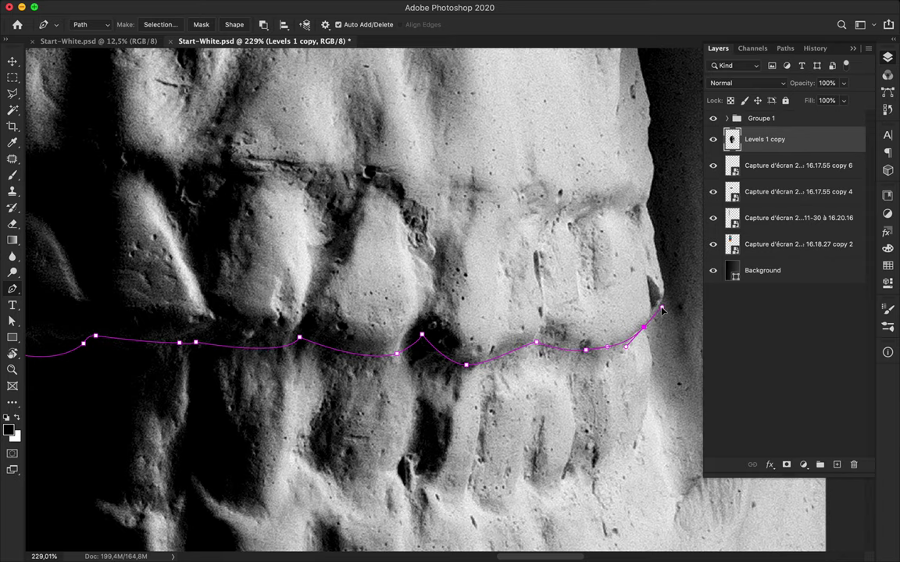
# Step: Climb the skull's right edge, undoing and reshaping a misplaced end anchor
pyautogui.scroll(5, 593, 304)
pyautogui.scroll(3, 594, 305)
pyautogui.moveTo(545, 319); pyautogui.dragTo(546, 312)
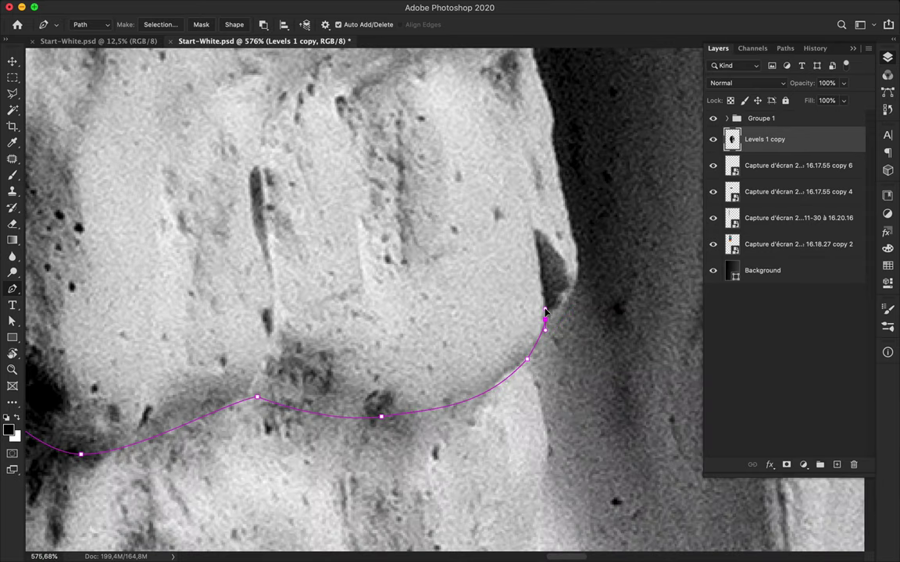
pyautogui.moveTo(578, 271); pyautogui.dragTo(587, 231)
pyautogui.hotkey('ctrl', 'z')
pyautogui.moveTo(546, 309)
pyautogui.mouseDown()
pyautogui.moveTo(556, 317)
pyautogui.moveTo(577, 257)
pyautogui.mouseUp()
pyautogui.moveTo(553, 139)
pyautogui.mouseDown()
pyautogui.moveTo(554, 123)
pyautogui.moveTo(562, 307)
pyautogui.mouseUp()
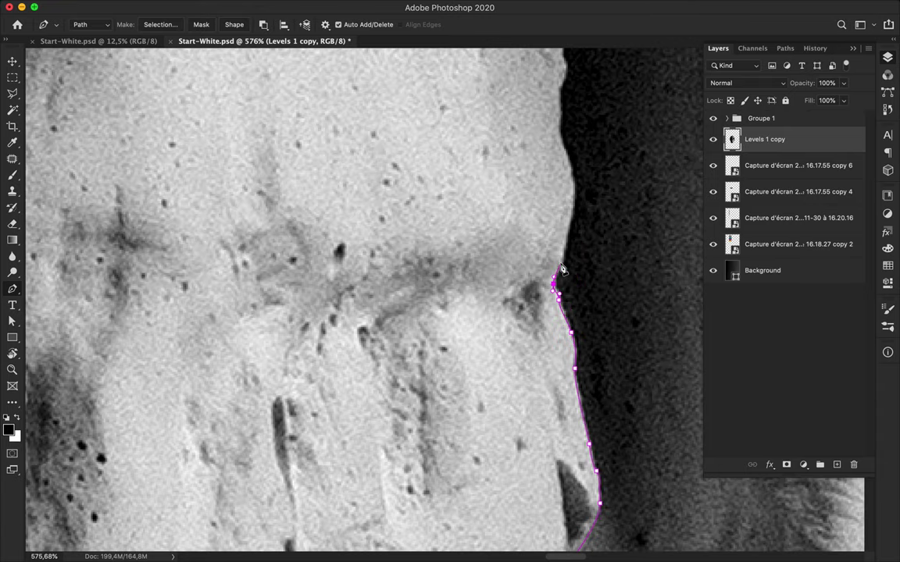
pyautogui.click(561, 261)
# Step: Adjust the path's top anchor and add anchors further up the edge
pyautogui.moveTo(563, 109); pyautogui.dragTo(539, 257)
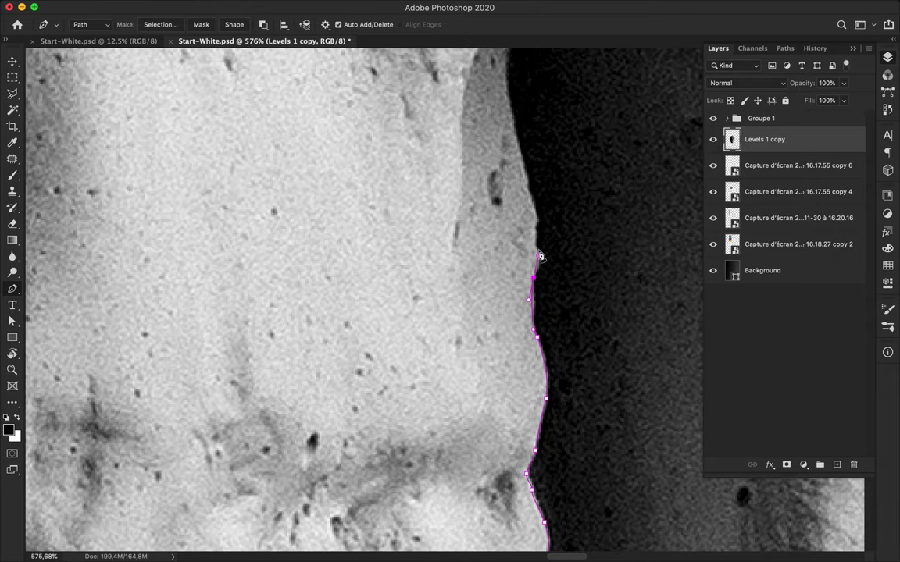
pyautogui.click(531, 200)
pyautogui.moveTo(519, 40)
pyautogui.mouseDown()
pyautogui.moveTo(542, 235)
pyautogui.moveTo(540, 200)
pyautogui.mouseUp()
pyautogui.click(546, 178)
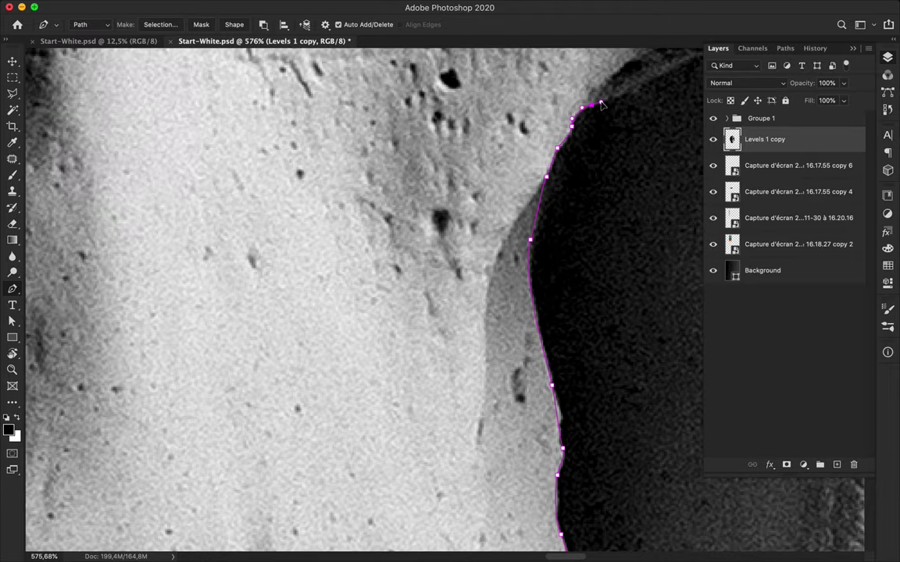
# Step: Carry the path over the dark hollow's top edge, redoing one misplaced anchor
pyautogui.moveTo(601, 104); pyautogui.dragTo(336, 239)
pyautogui.click(395, 210)
pyautogui.click(452, 178)
pyautogui.click(477, 168)
pyautogui.moveTo(512, 169); pyautogui.dragTo(520, 170)
pyautogui.click(551, 173)
pyautogui.moveTo(583, 179); pyautogui.dragTo(613, 182)
pyautogui.hotkey('ctrl', 'z')
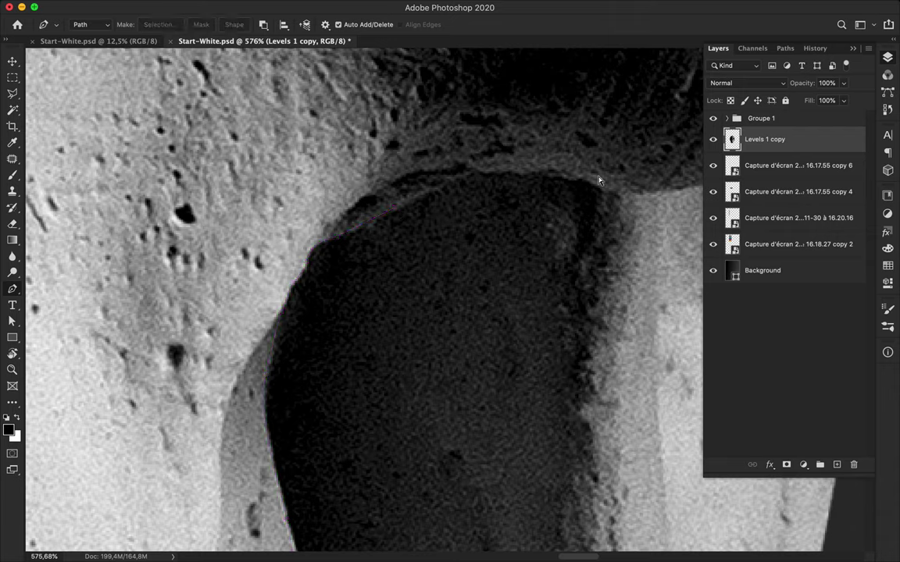
pyautogui.moveTo(580, 180); pyautogui.dragTo(588, 183)
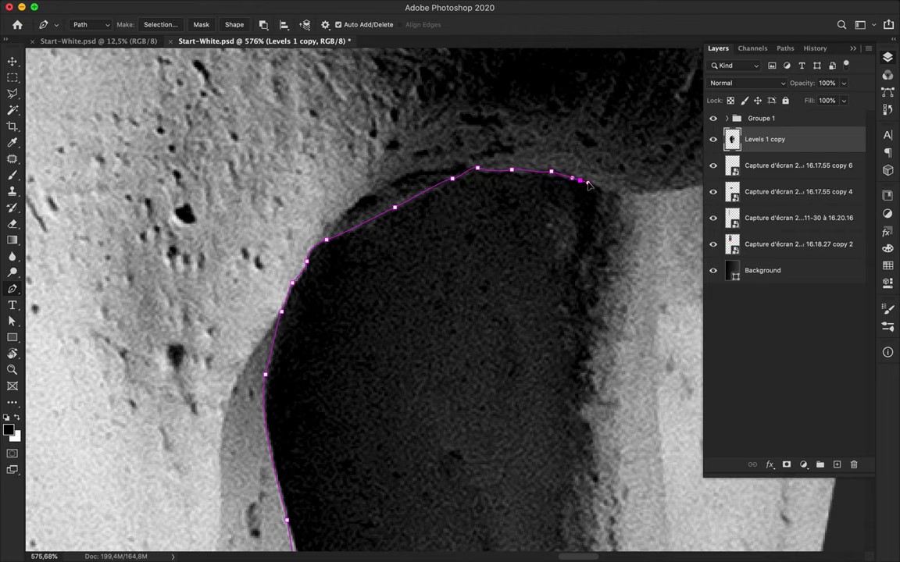
pyautogui.click(613, 197)
# Step: Place anchors along the lower bone edge out to the skull's outer edge
pyautogui.hscroll(5, 613, 198)
pyautogui.click(519, 183)
pyautogui.click(576, 169)
pyautogui.hscroll(5, 677, 157)
pyautogui.scroll(2, 625, 180)
pyautogui.click(491, 231)
pyautogui.click(543, 218)
pyautogui.click(560, 206)
pyautogui.click(627, 165)
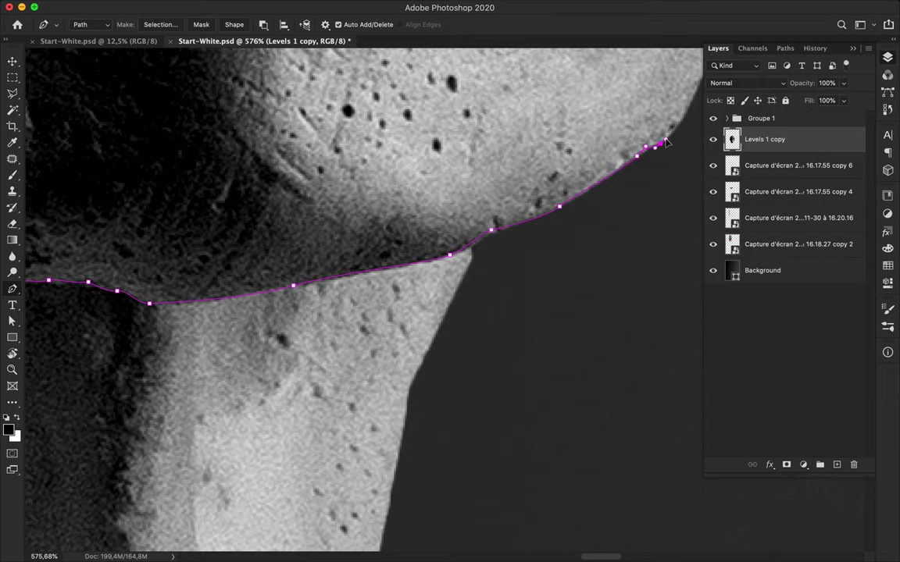
pyautogui.scroll(5, 666, 142)
pyautogui.hscroll(5, 665, 142)
pyautogui.click(612, 251)
# Step: Extend the path up the skull's outer edge with two more anchors
pyautogui.scroll(-3, 596, 260)
pyautogui.scroll(-3, 598, 264)
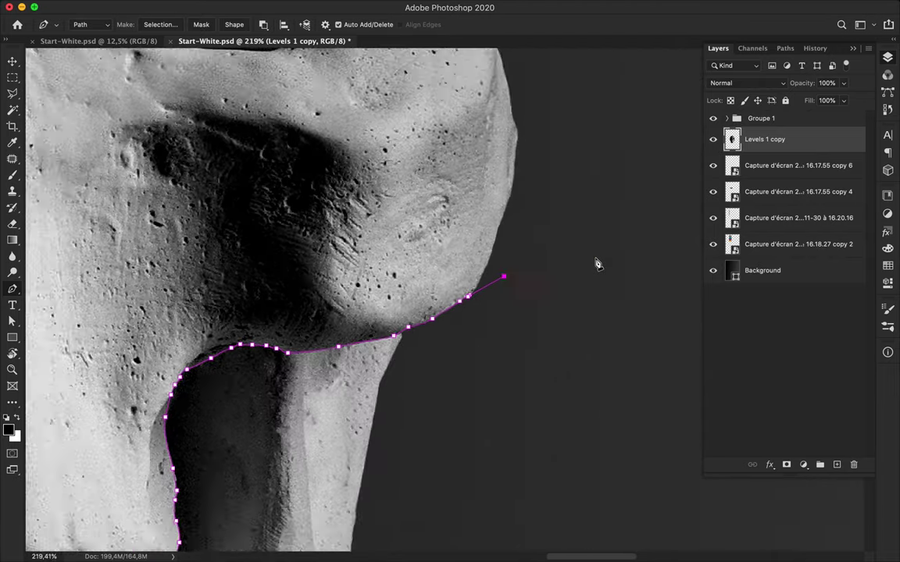
pyautogui.scroll(-3, 570, 195)
pyautogui.hscroll(-3, 570, 195)
pyautogui.scroll(5, 500, 234)
pyautogui.click(478, 321)
pyautogui.scroll(2, 474, 310)
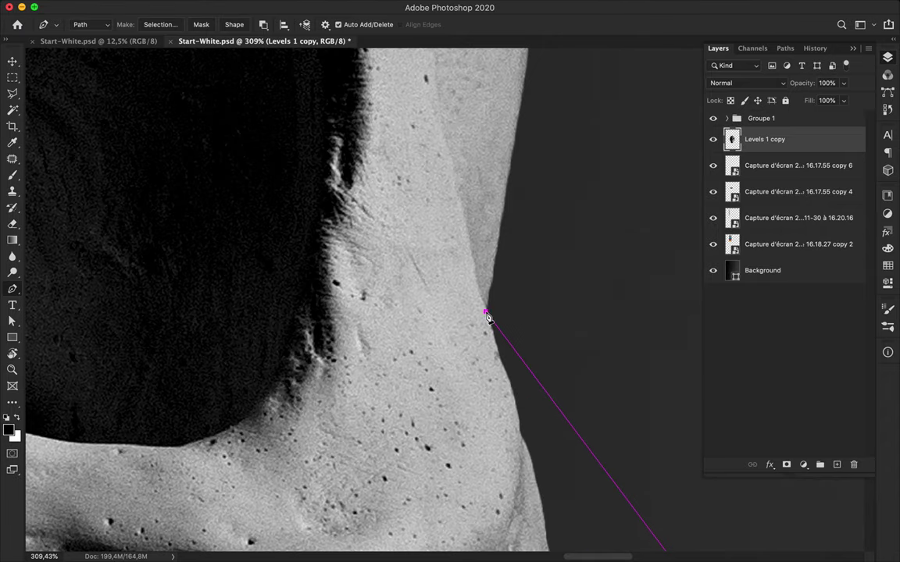
pyautogui.moveTo(437, 90); pyautogui.dragTo(433, 57)
pyautogui.scroll(5, 431, 195)
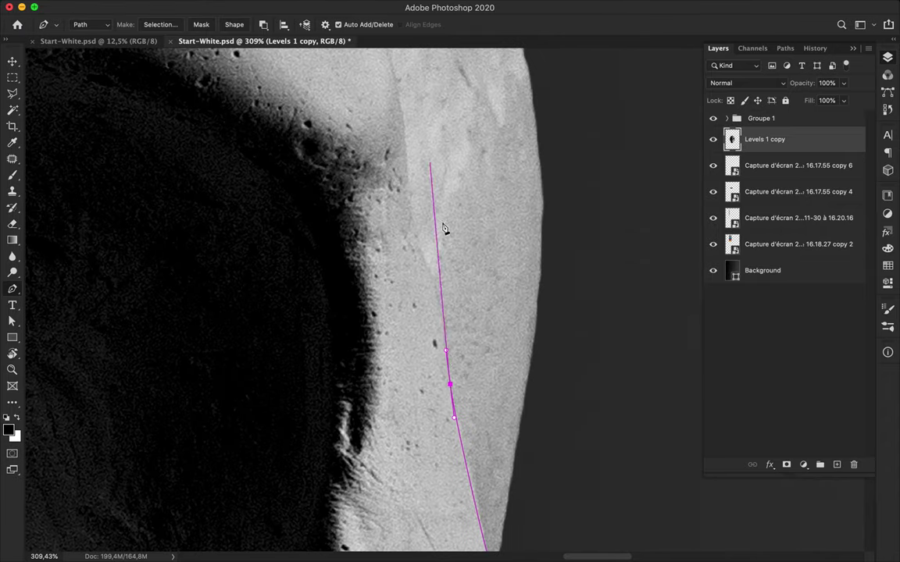
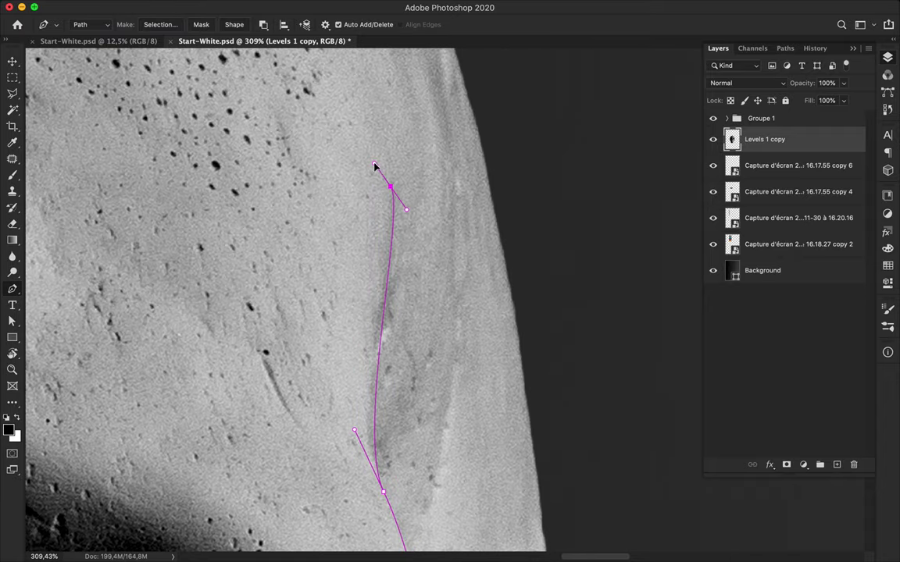
# Step: Close the skull face outline with curved anchors across the brow, ending at its first anchor
pyautogui.scroll(-2, 376, 168)
pyautogui.scroll(-2, 376, 168)
pyautogui.scroll(-2, 376, 168)
pyautogui.scroll(-1, 376, 168)
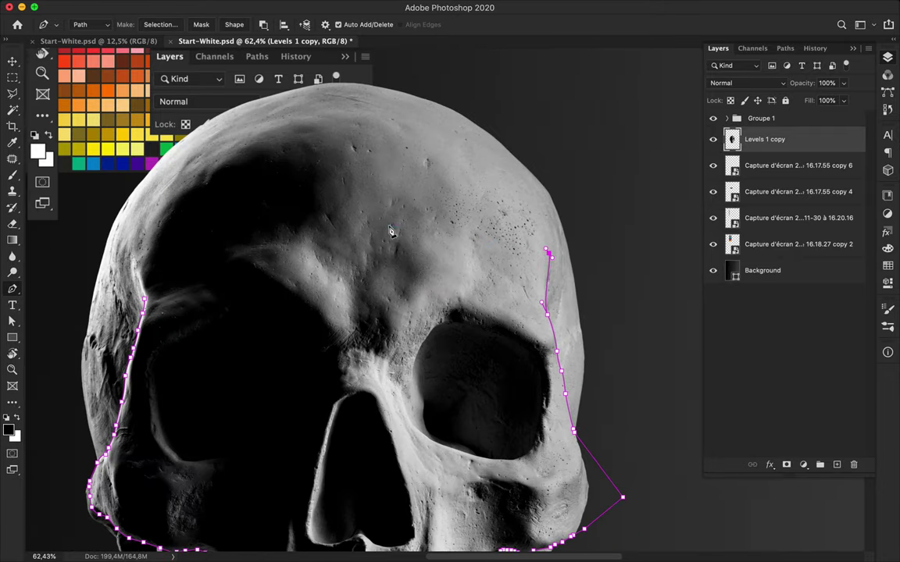
pyautogui.moveTo(483, 274); pyautogui.dragTo(455, 270)
pyautogui.moveTo(396, 271); pyautogui.dragTo(382, 278)
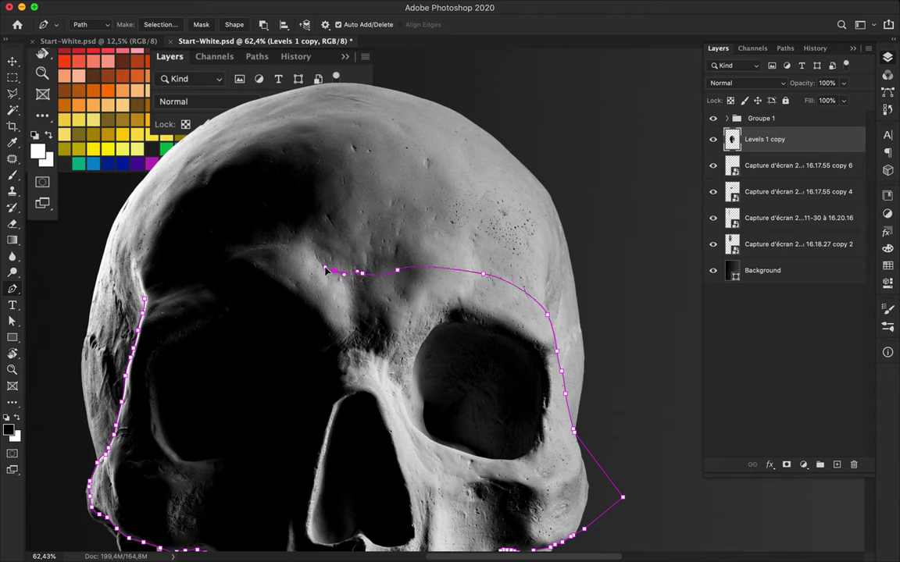
pyautogui.moveTo(221, 266)
pyautogui.mouseDown()
pyautogui.moveTo(179, 300)
pyautogui.moveTo(137, 316)
pyautogui.moveTo(142, 327)
pyautogui.mouseUp()
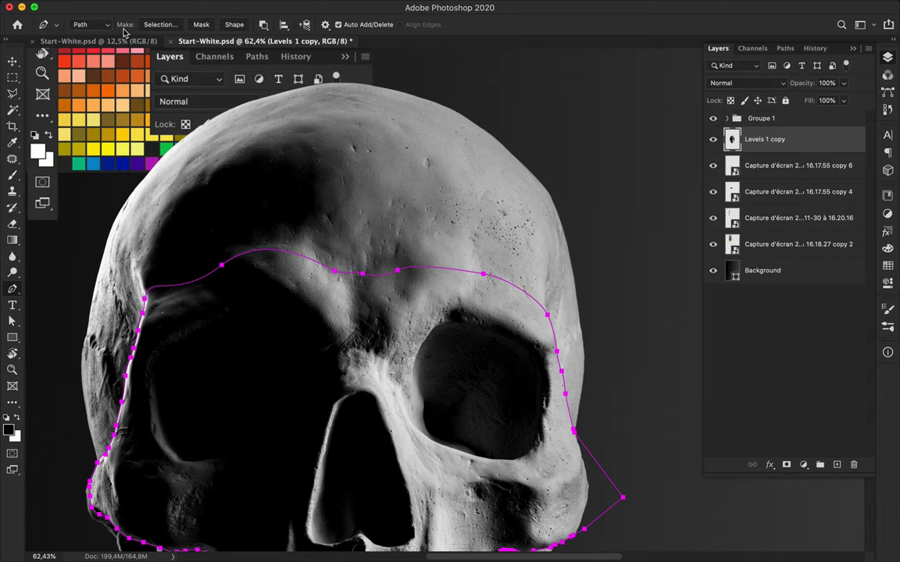
pyautogui.click(161, 26)
# Step: Turn the face path into a selection and copy it onto a new Layer 1
pyautogui.press('Return')
pyautogui.press('super+j')
pyautogui.scroll(-5, 395, 305)
pyautogui.scroll(3, 394, 304)
pyautogui.hotkey('ctrl', 'z')
pyautogui.hotkey('ctrl', 'shift', 'z')
pyautogui.press('v')
pyautogui.moveTo(482, 380)
pyautogui.mouseDown()
pyautogui.moveTo(458, 381)
pyautogui.moveTo(583, 355)
pyautogui.mouseUp()
pyautogui.hotkey('ctrl', 'z')
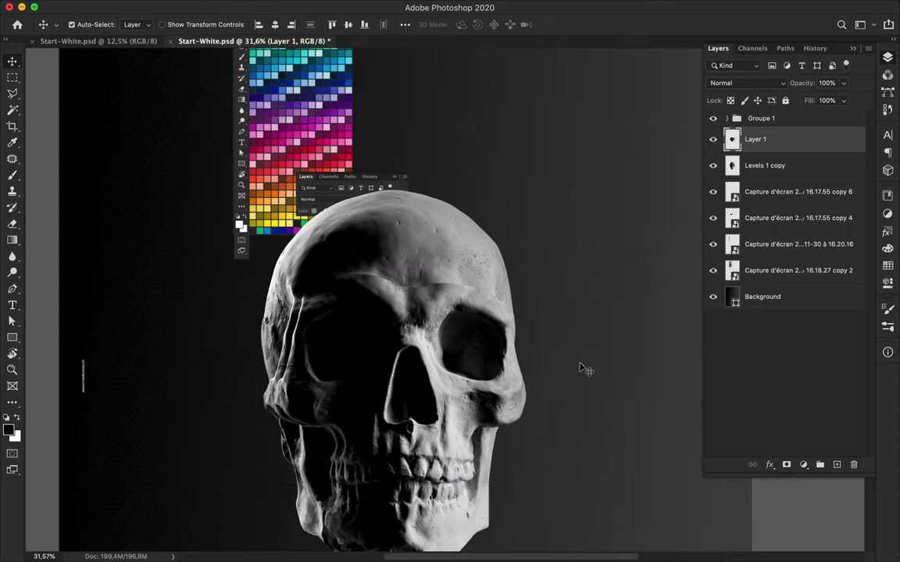
# Step: Remove the face area from Levels 1 copy, shift the face right, and duplicate it
pyautogui.keyDown('ctrl'); pyautogui.click(732, 139); pyautogui.keyUp('ctrl')
pyautogui.click(767, 167)
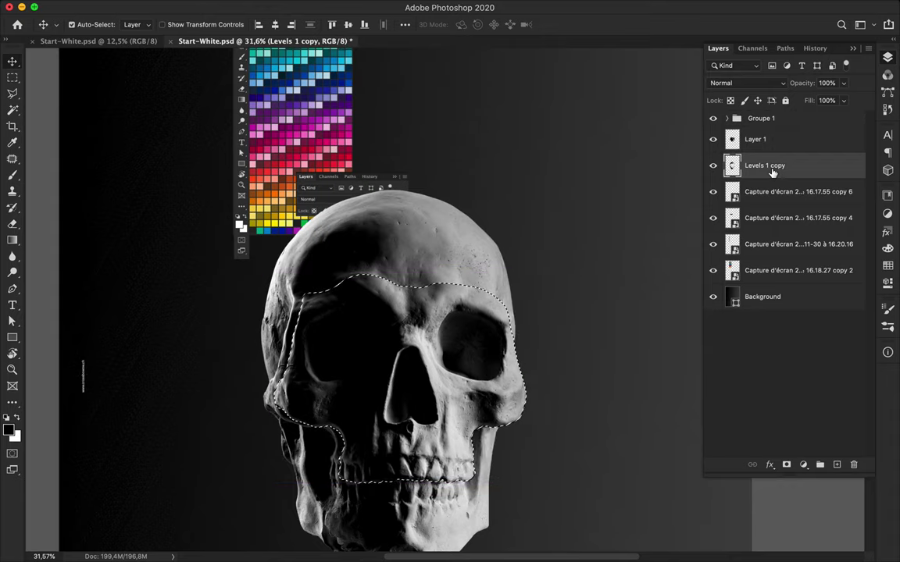
pyautogui.hotkey('ctrl', 'd')
pyautogui.moveTo(399, 289); pyautogui.dragTo(442, 295)
pyautogui.scroll(-2, 442, 296)
pyautogui.moveTo(754, 141); pyautogui.dragTo(777, 153)
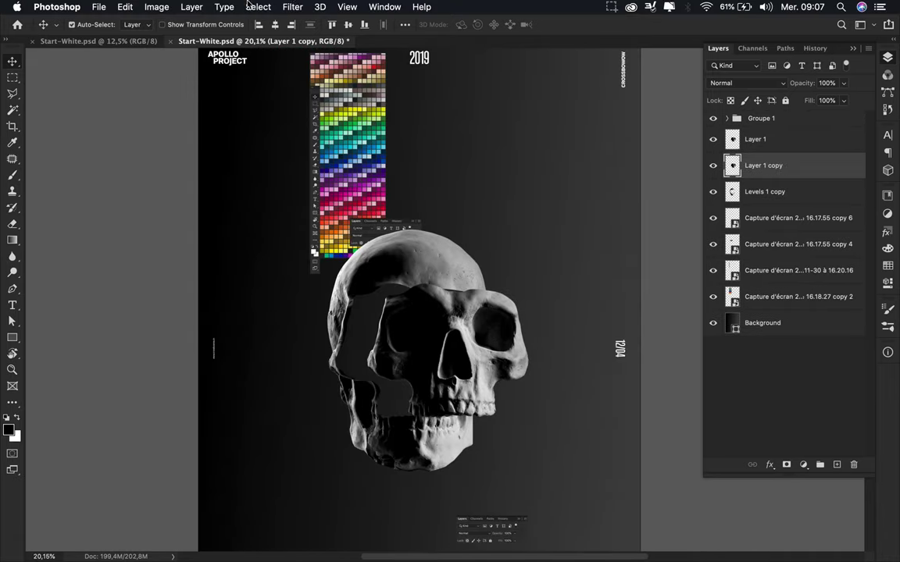
# Step: Apply a 2 px Gaussian Blur to the face duplicate
pyautogui.click(292, 7)
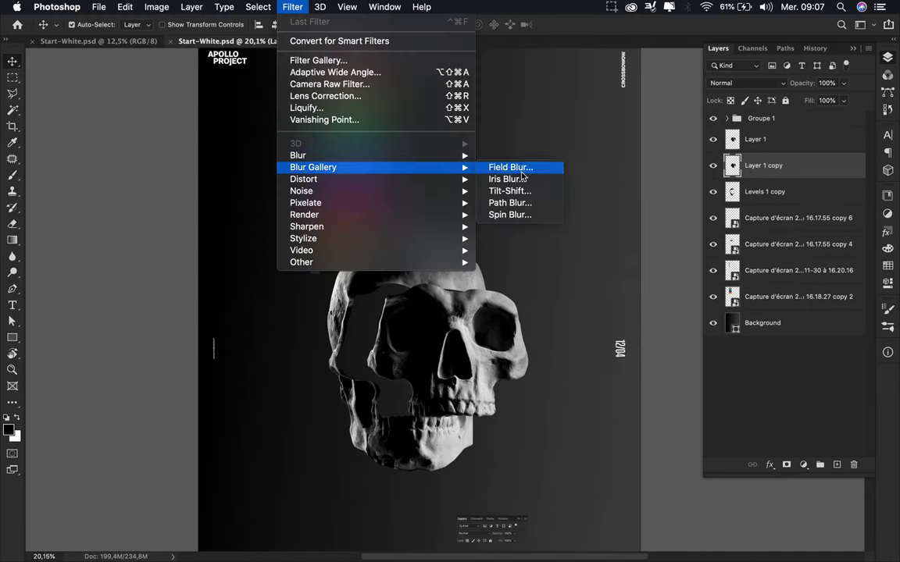
pyautogui.click(527, 201)
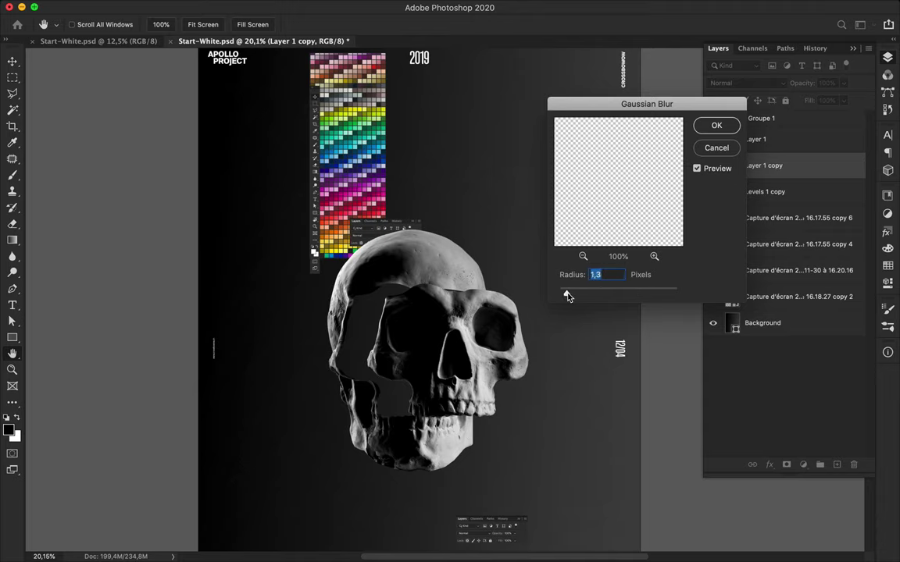
pyautogui.moveTo(568, 296); pyautogui.dragTo(570, 296)
pyautogui.click(718, 128)
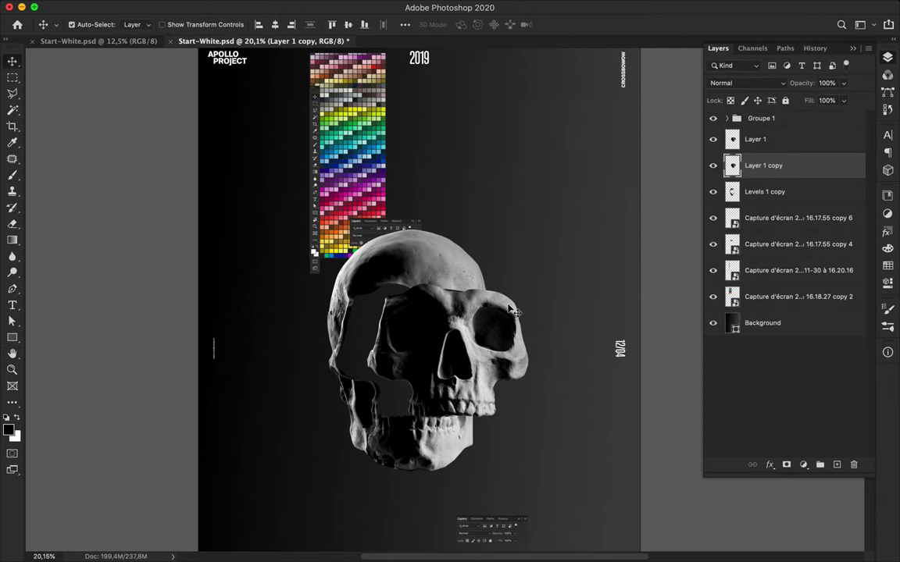
pyautogui.scroll(5, 647, 117)
# Step: Hide the blurred Layer 1 copy and move the face piece down slightly
pyautogui.click(713, 166)
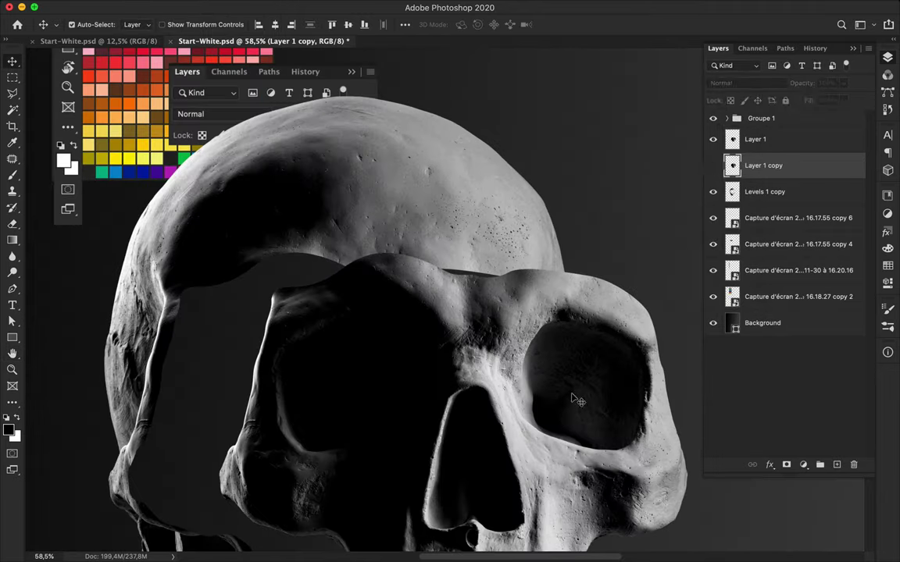
pyautogui.scroll(2, 391, 312)
pyautogui.moveTo(257, 359); pyautogui.dragTo(305, 409)
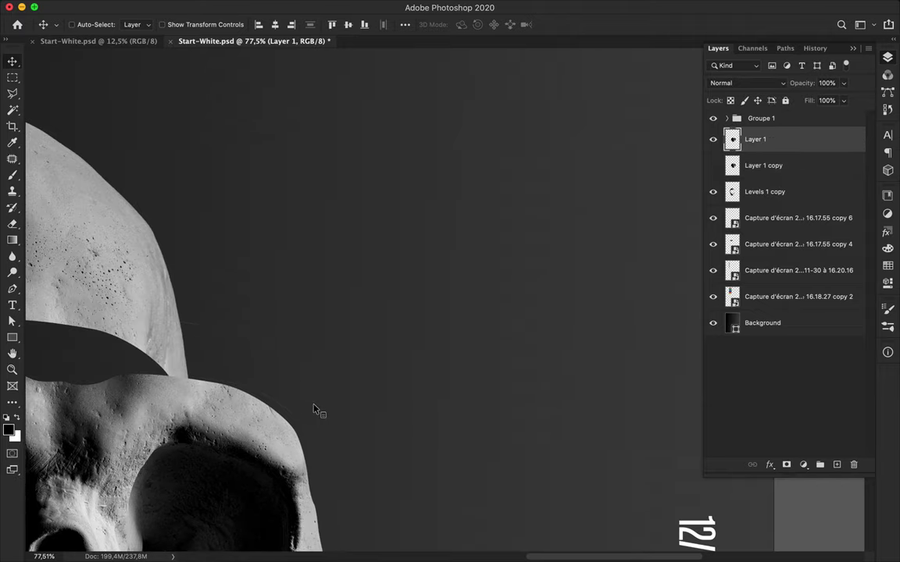
pyautogui.keyDown('ctrl'); pyautogui.click(314, 409); pyautogui.keyUp('ctrl')
pyautogui.scroll(5, 297, 409)
pyautogui.scroll(1, 297, 409)
pyautogui.scroll(2, 328, 394)
# Step: Switch between the Background and Levels 1 copy layers while checking the skull edges
pyautogui.keyDown('ctrl'); pyautogui.click(371, 379); pyautogui.keyUp('ctrl')
pyautogui.keyDown('ctrl'); pyautogui.click(454, 362); pyautogui.keyUp('ctrl')
pyautogui.scroll(-1, 402, 363)
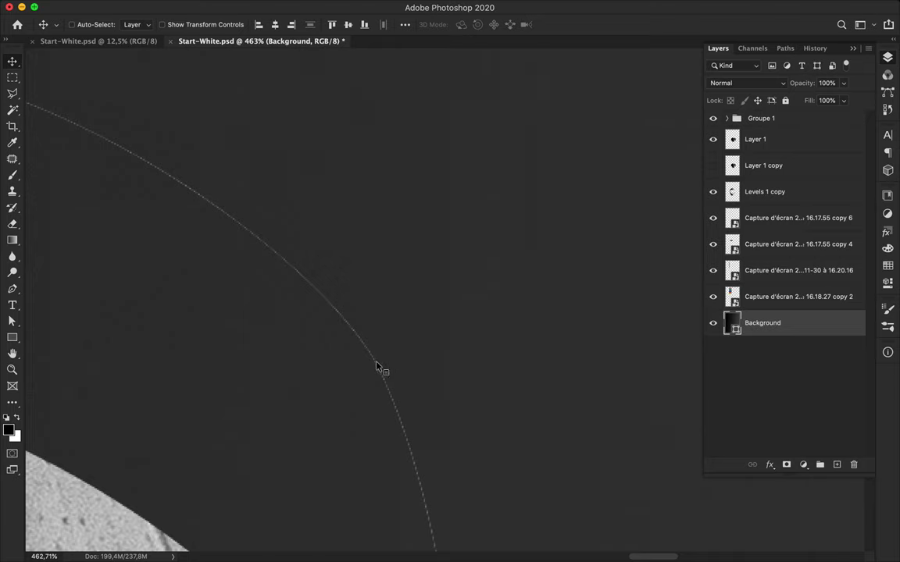
pyautogui.keyDown('ctrl'); pyautogui.click(379, 366); pyautogui.keyUp('ctrl')
pyautogui.scroll(-6, 378, 366)
pyautogui.scroll(-4, 432, 309)
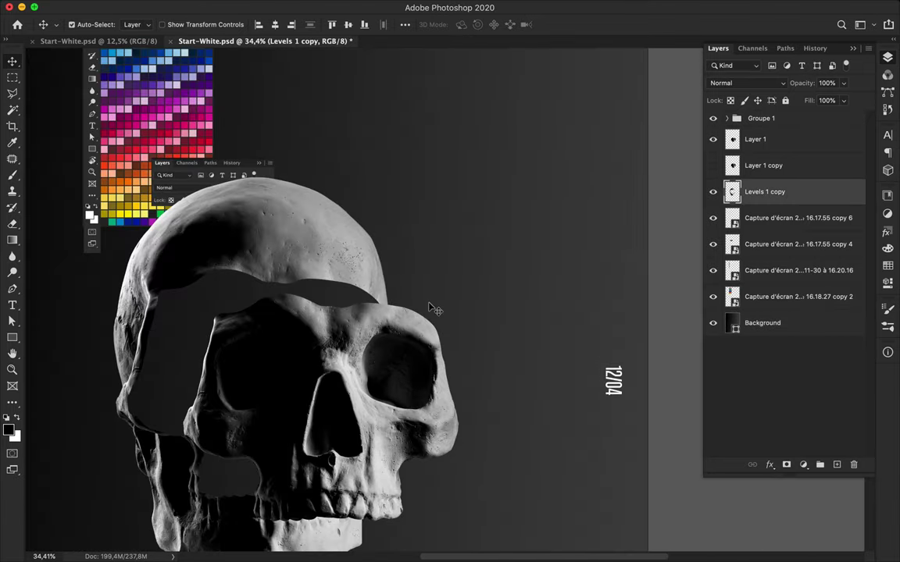
pyautogui.keyDown('ctrl'); pyautogui.click(478, 306); pyautogui.keyUp('ctrl')
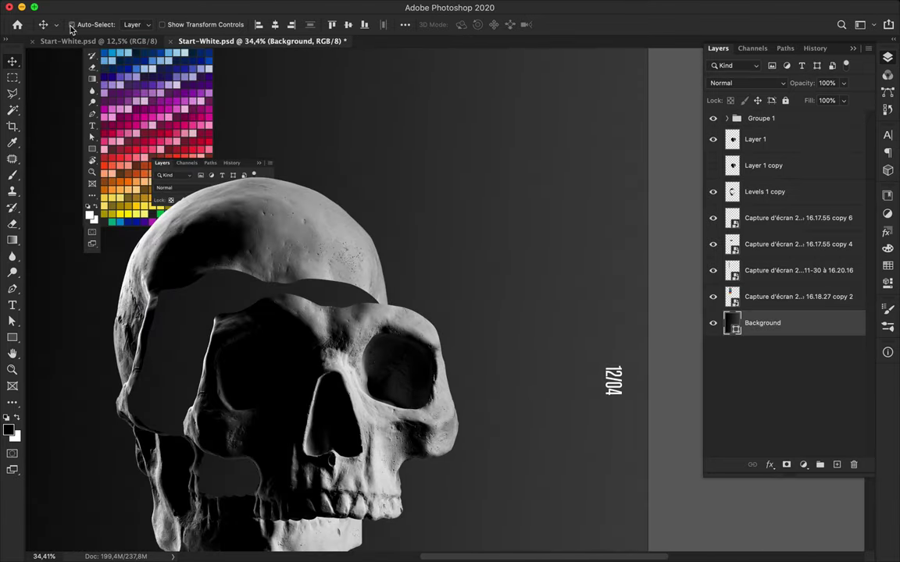
pyautogui.scroll(6, 416, 320)
pyautogui.scroll(3, 406, 326)
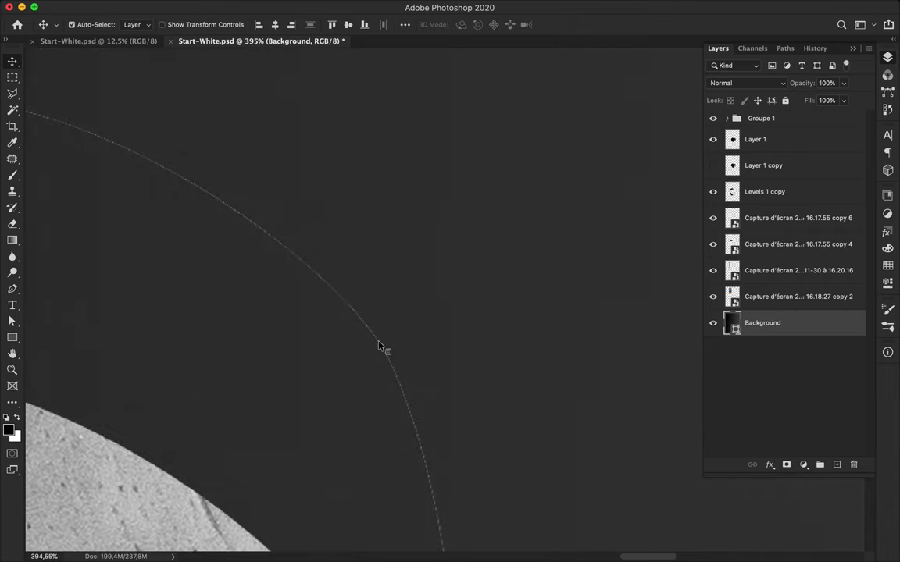
pyautogui.scroll(3, 355, 315)
pyautogui.scroll(2, 343, 305)
pyautogui.keyDown('ctrl'); pyautogui.click(335, 297); pyautogui.keyUp('ctrl')
pyautogui.scroll(-8, 334, 297)
pyautogui.scroll(-9, 334, 297)
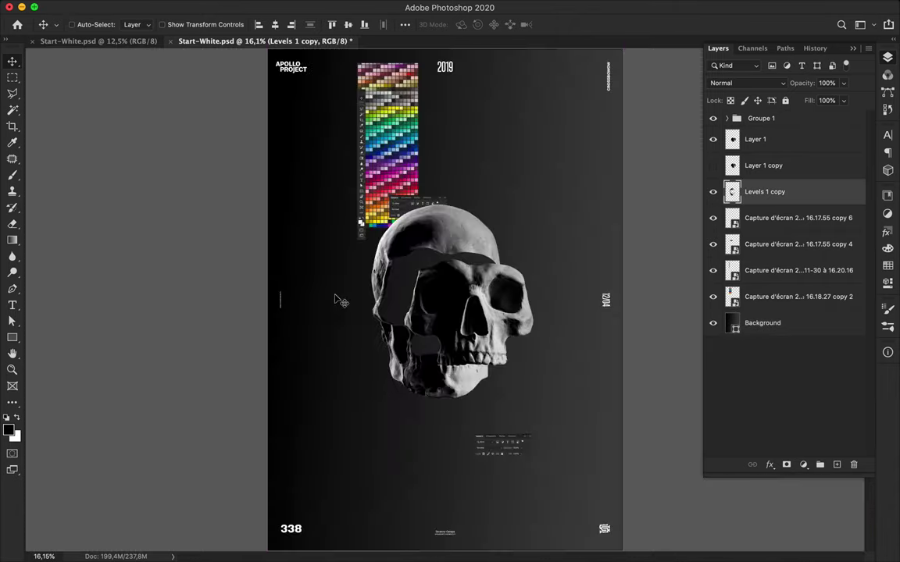
pyautogui.scroll(8, 461, 297)
# Step: Delete the blurred Layer 1 copy, leaving the face piece on Layer 1
pyautogui.keyDown('ctrl'); pyautogui.click(480, 266); pyautogui.keyUp('ctrl')
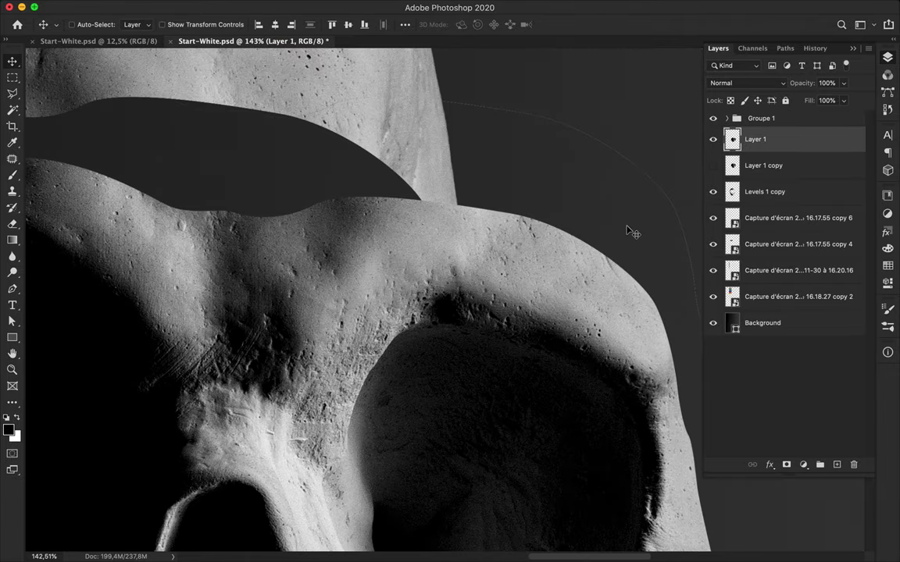
pyautogui.scroll(3, 635, 185)
pyautogui.scroll(4, 422, 287)
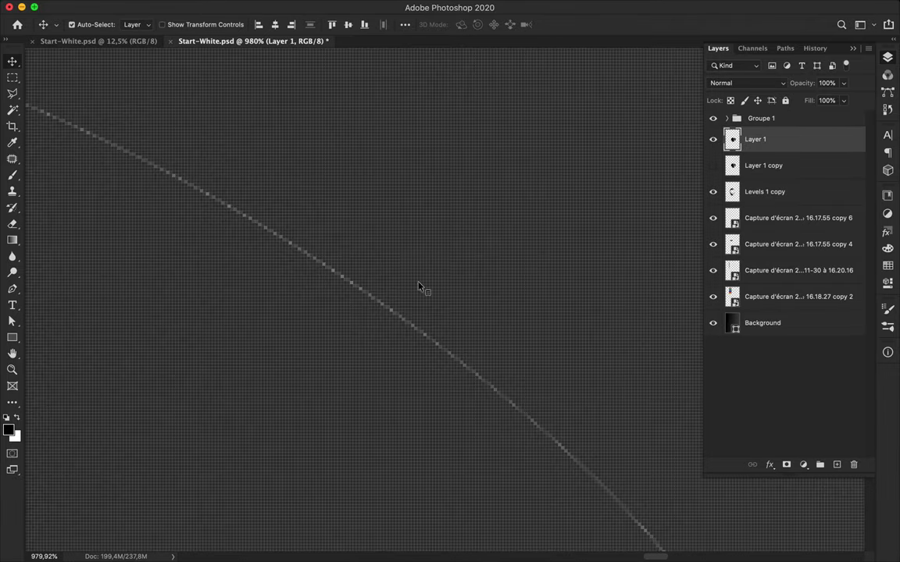
pyautogui.keyDown('ctrl'); pyautogui.click(385, 311); pyautogui.keyUp('ctrl')
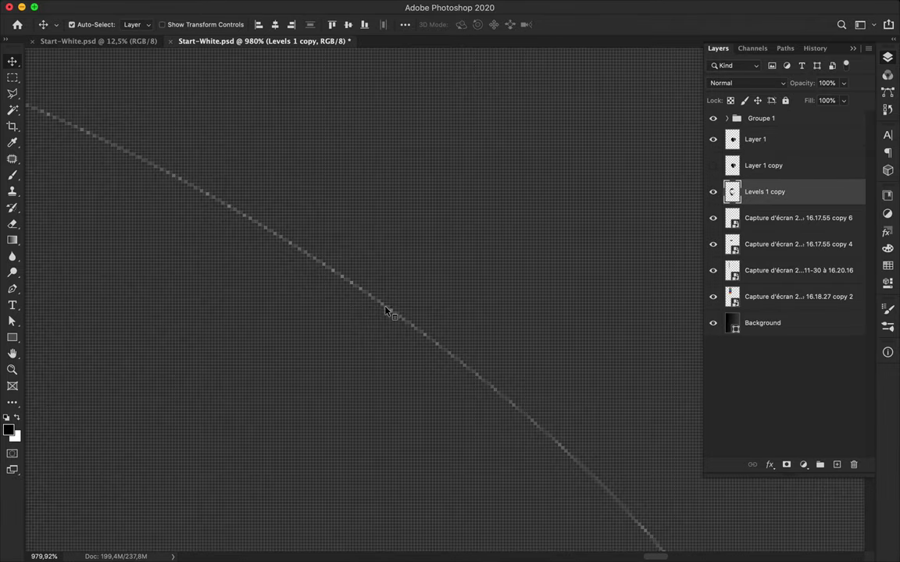
pyautogui.scroll(-10, 598, 259)
pyautogui.keyDown('ctrl'); pyautogui.click(599, 259); pyautogui.keyUp('ctrl')
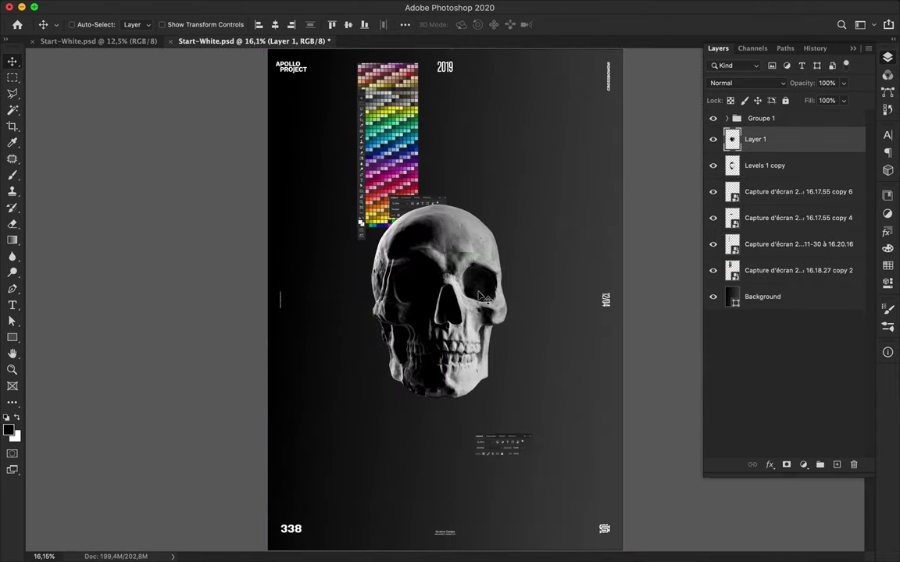
pyautogui.scroll(2, 482, 298)
pyautogui.scroll(1, 481, 298)
pyautogui.scroll(3, 482, 298)
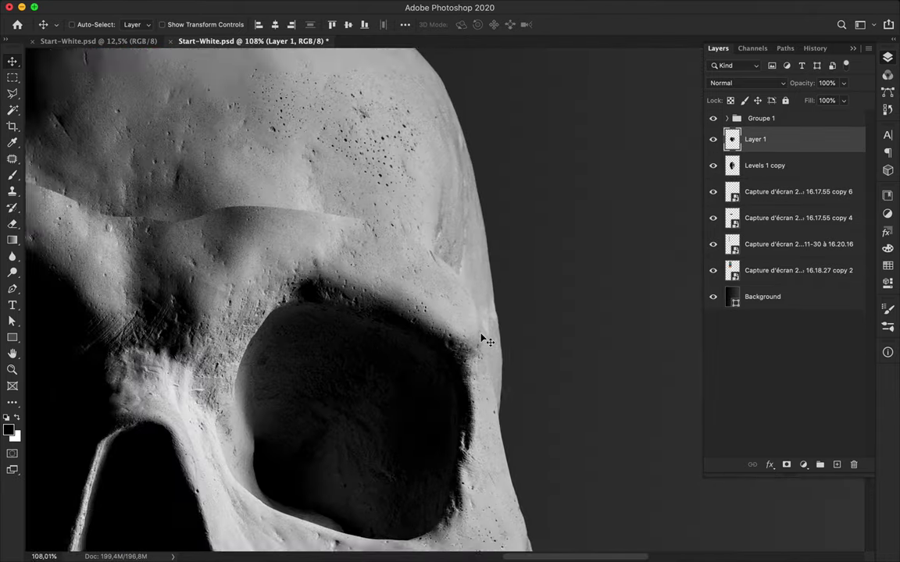
pyautogui.scroll(-3, 482, 341)
# Step: Revert to an earlier History step and copy the selected face onto a new layer
pyautogui.moveTo(510, 328); pyautogui.dragTo(495, 343)
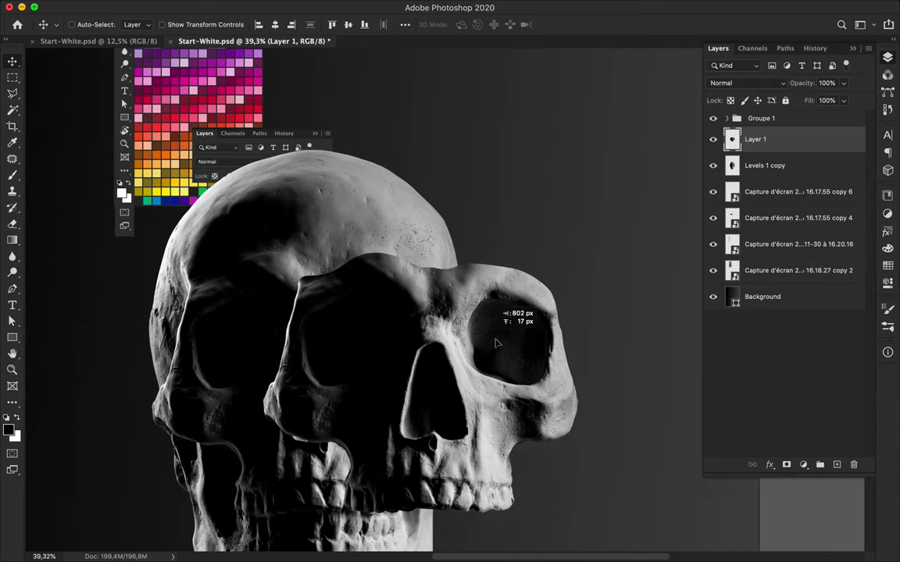
pyautogui.hotkey('ctrl', 'z')
pyautogui.hotkey('ctrl', 'z')
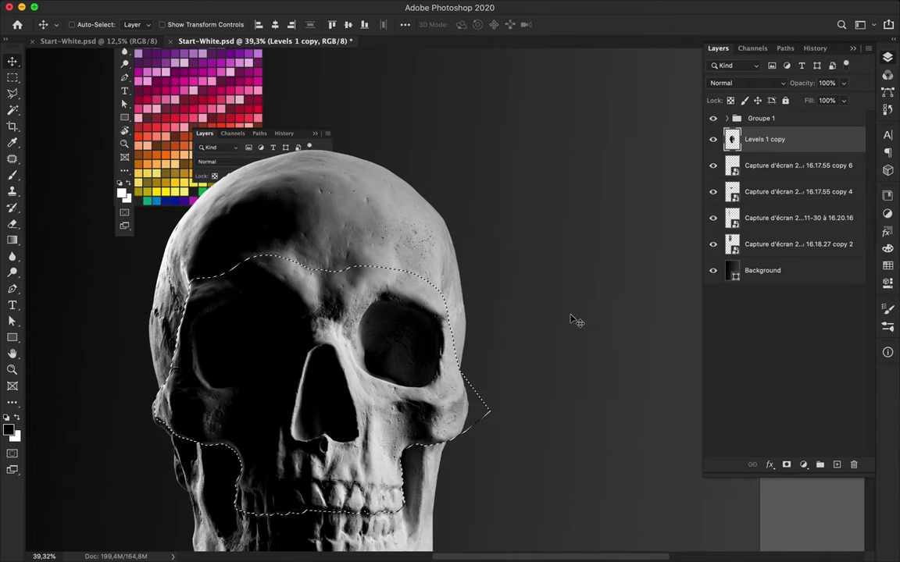
pyautogui.hotkey('ctrl', 'd')
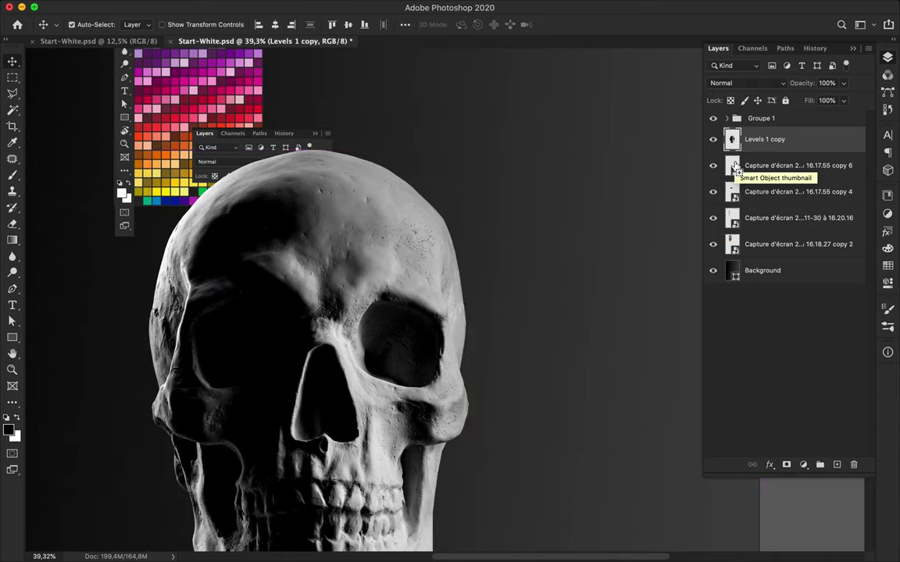
pyautogui.moveTo(735, 168); pyautogui.dragTo(547, 356)
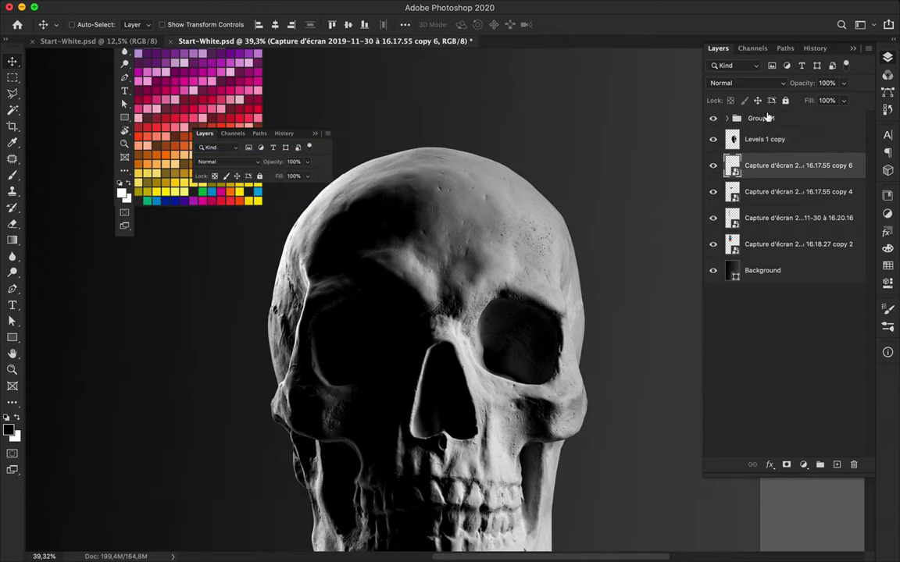
pyautogui.click(815, 48)
pyautogui.click(766, 391)
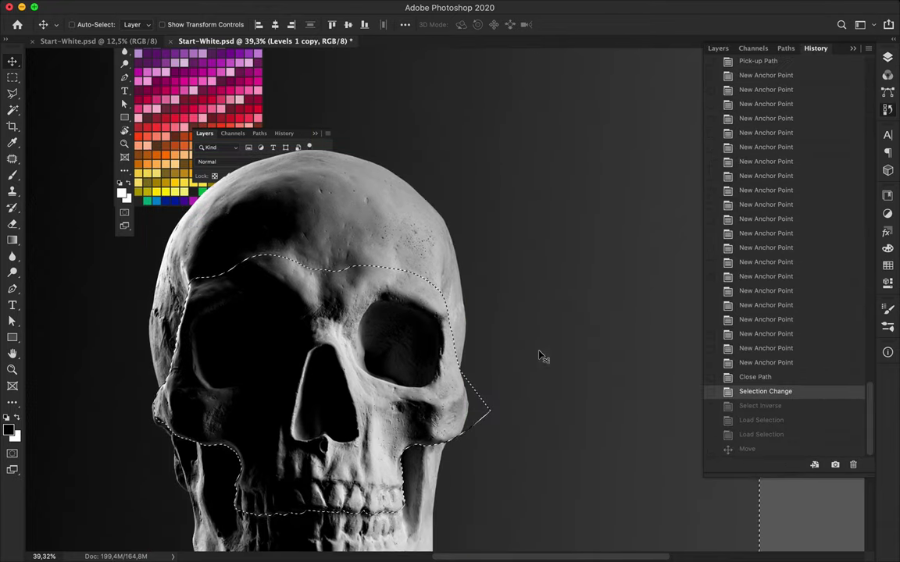
pyautogui.hotkey('ctrl', '0')
pyautogui.hotkey('ctrl', 'shift', 'z')
pyautogui.hotkey('ctrl', 'j')
# Step: Settle the face piece in place and load its outline as a selection on Levels 1 copy
pyautogui.moveTo(406, 344); pyautogui.dragTo(449, 336)
pyautogui.hotkey('ctrl', 'z')
pyautogui.hotkey('ctrl', 'z')
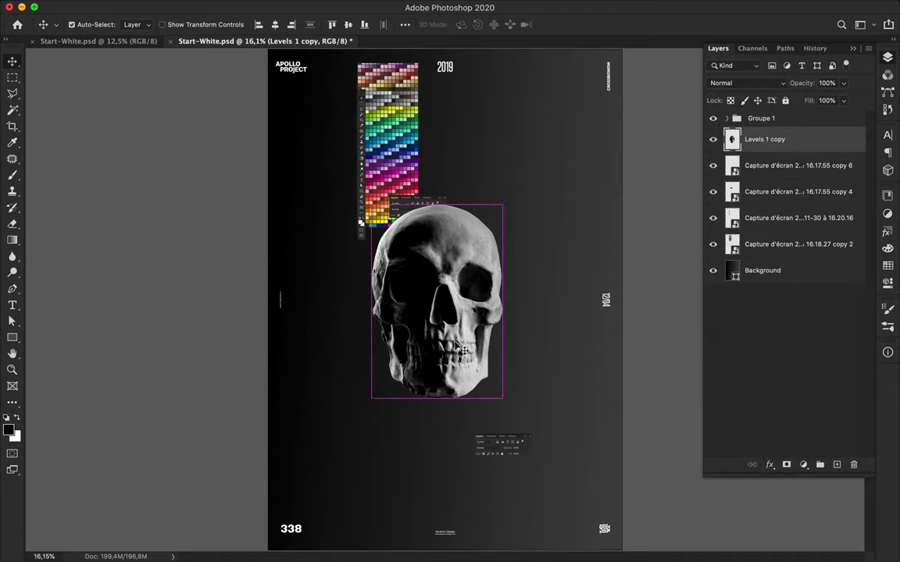
pyautogui.hotkey('ctrl', 'shift', 'z')
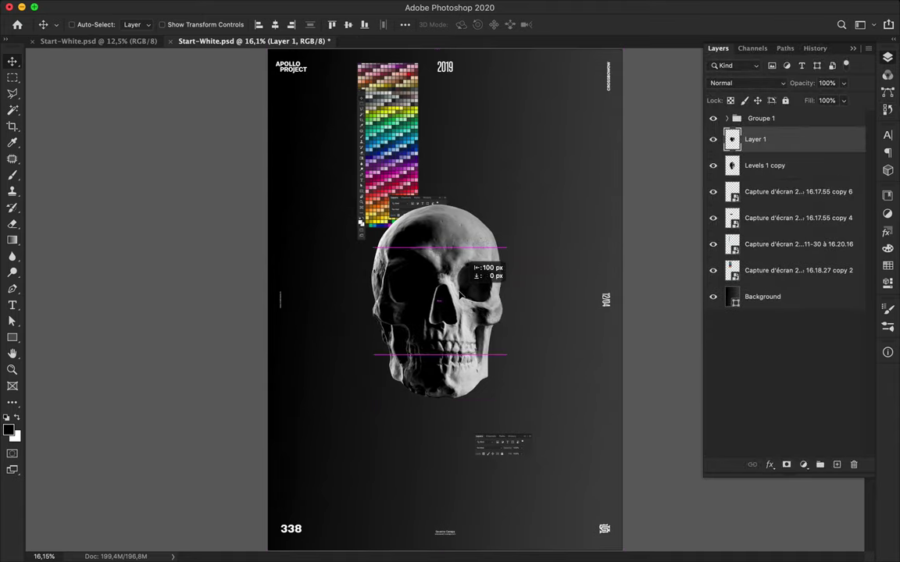
pyautogui.scroll(5, 440, 296)
pyautogui.moveTo(440, 296); pyautogui.dragTo(433, 285)
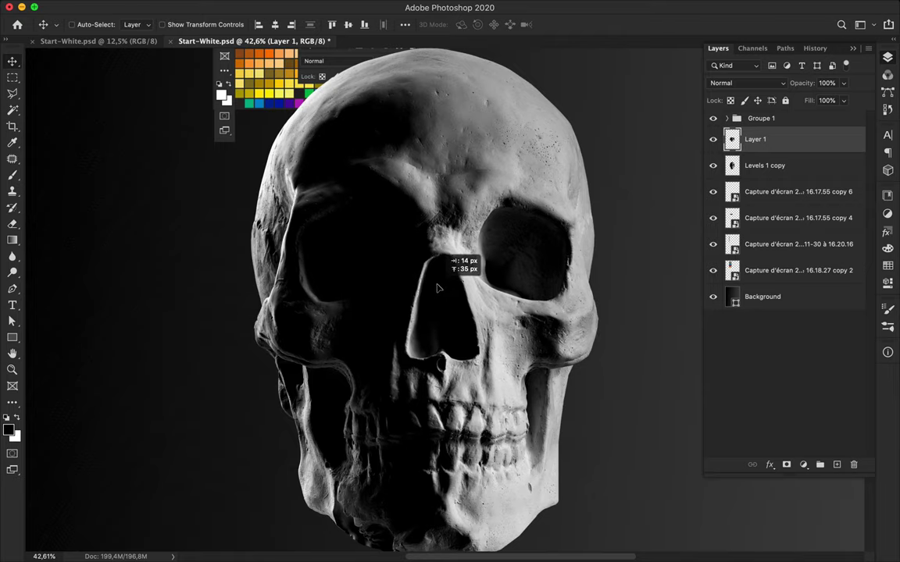
pyautogui.press('ctrl')
pyautogui.keyDown('ctrl'); pyautogui.click(733, 139); pyautogui.keyUp('ctrl')
pyautogui.click(769, 166)
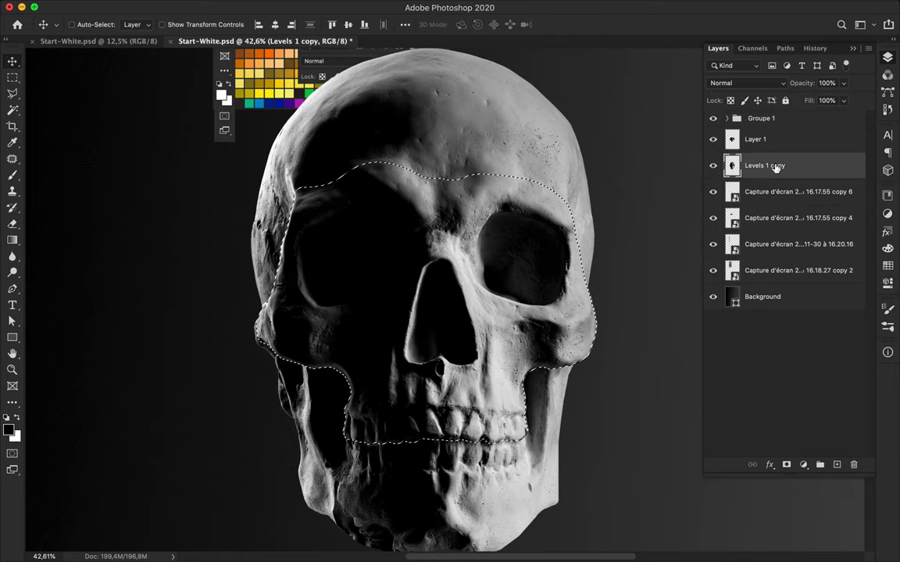
# Step: Align the face and skull cap fragments, then drag a copy of Levels 1 copy downward
pyautogui.moveTo(569, 263)
pyautogui.mouseDown()
pyautogui.moveTo(624, 319)
pyautogui.moveTo(611, 316)
pyautogui.mouseUp()
pyautogui.hotkey('ctrl', 'z')
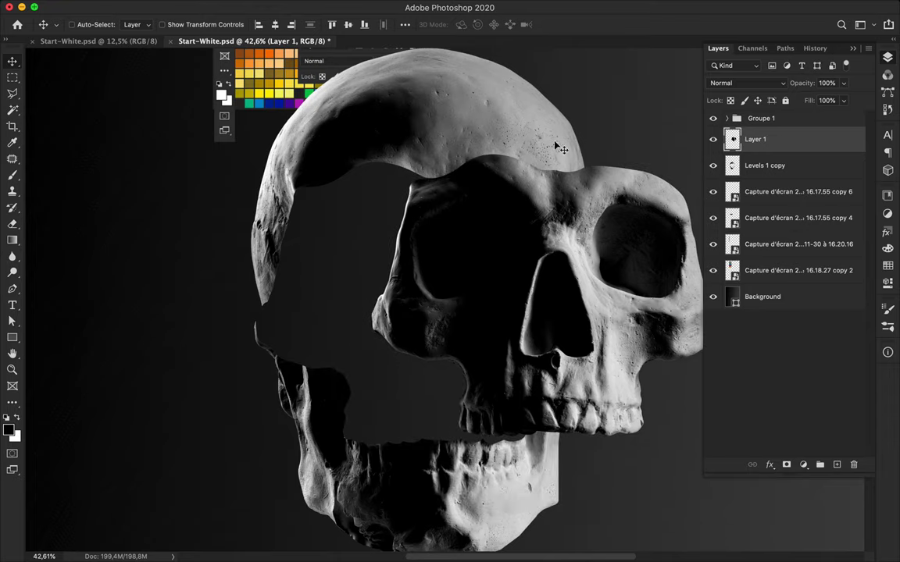
pyautogui.scroll(-3, 453, 304)
pyautogui.click(427, 194)
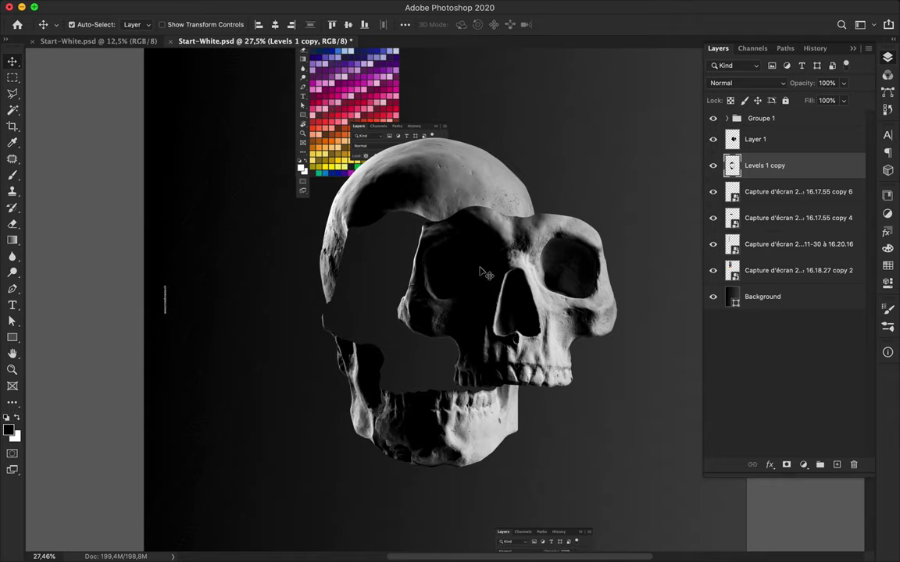
pyautogui.moveTo(483, 271); pyautogui.dragTo(461, 283)
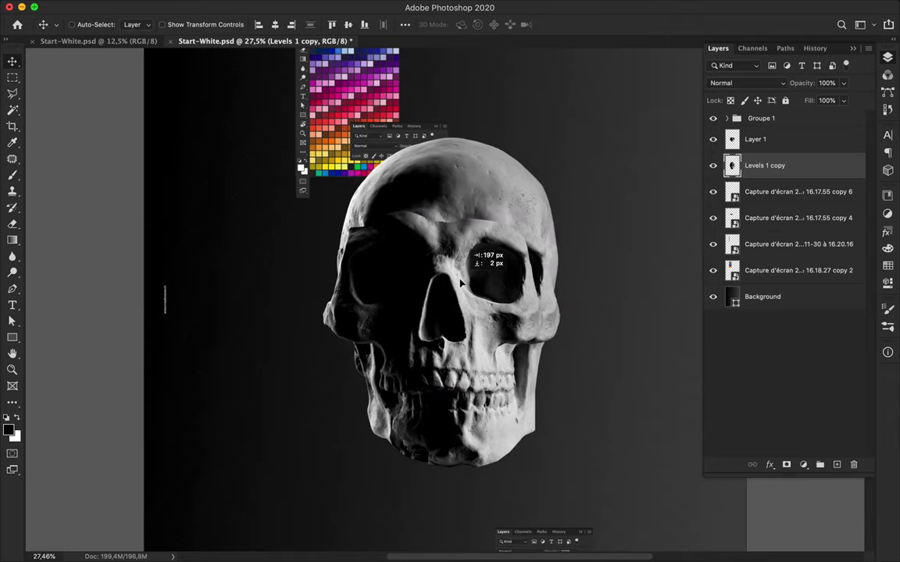
pyautogui.moveTo(461, 284); pyautogui.dragTo(488, 285)
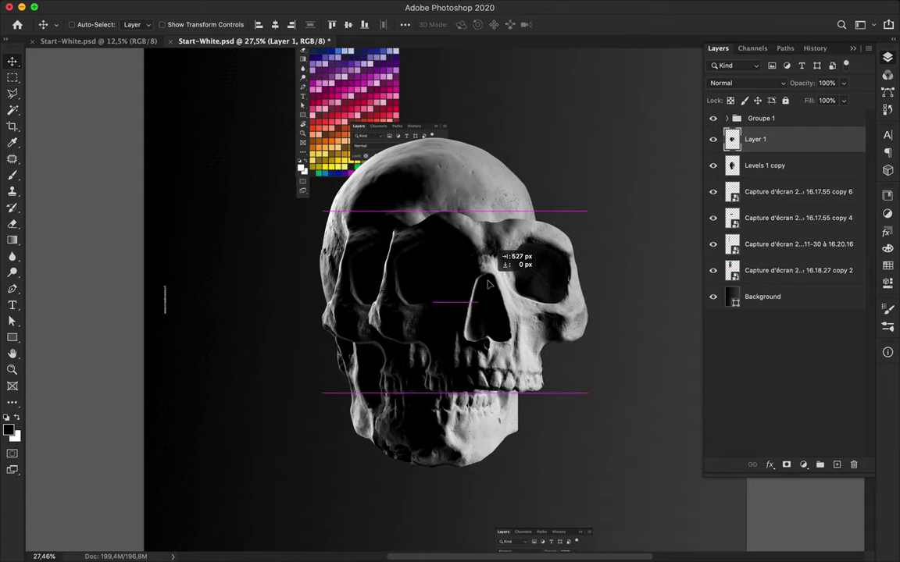
pyautogui.scroll(-5, 484, 288)
pyautogui.moveTo(458, 207)
pyautogui.mouseDown()
pyautogui.moveTo(459, 444)
pyautogui.moveTo(463, 150)
pyautogui.mouseUp()
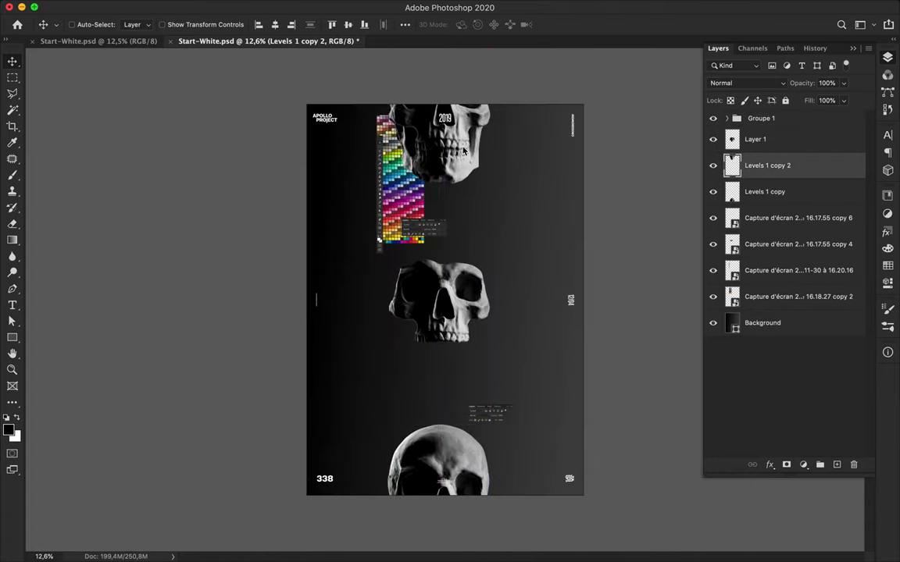
# Step: Duplicate the skull fragment layer and apply Mosaic pixelation with cell size 82
pyautogui.click(416, 263)
pyautogui.press('super+plus')
pyautogui.press('super+j')
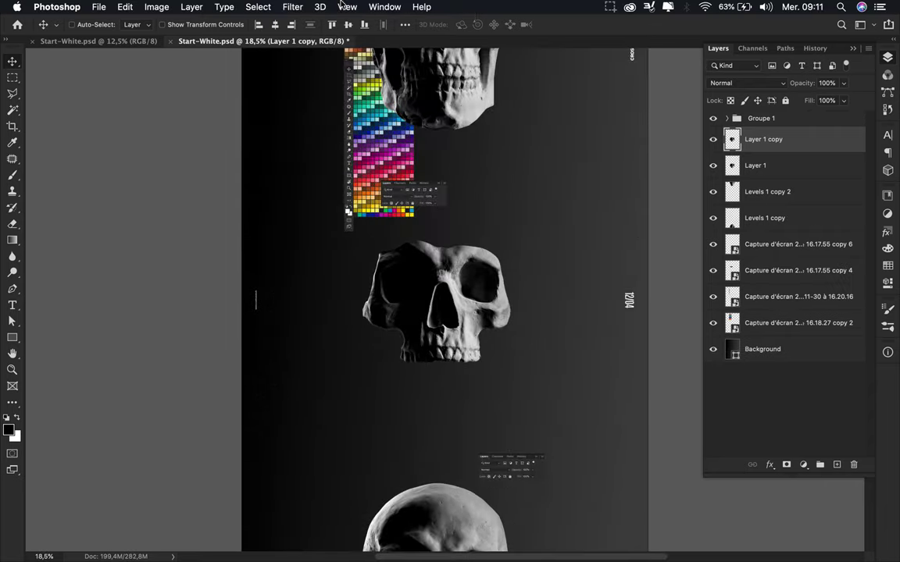
pyautogui.click(292, 6)
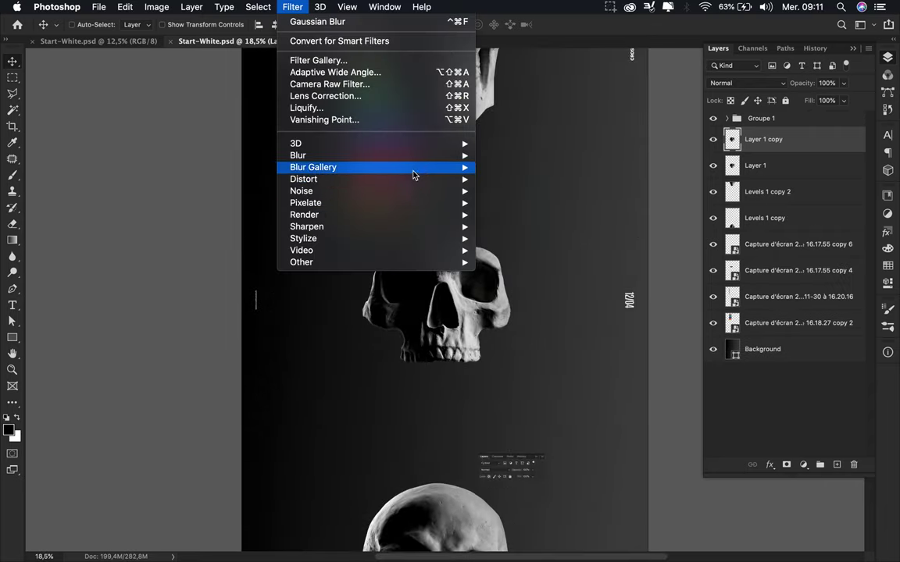
pyautogui.moveTo(306, 202)
pyautogui.click(513, 304)
pyautogui.moveTo(47, 201); pyautogui.dragTo(55, 201)
pyautogui.click(164, 30)
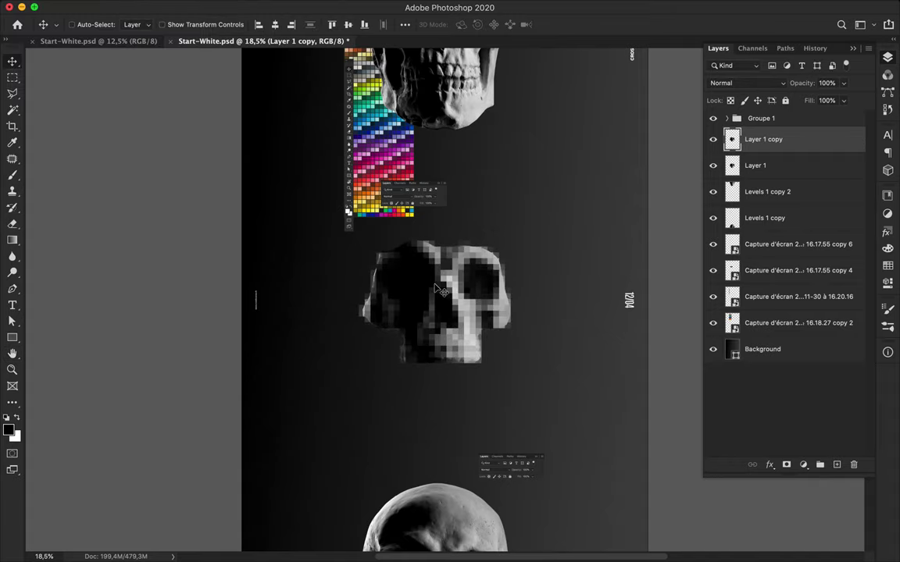
# Step: Place the pixelated copy beneath the original skull piece, shifted right
pyautogui.moveTo(777, 193); pyautogui.dragTo(781, 175)
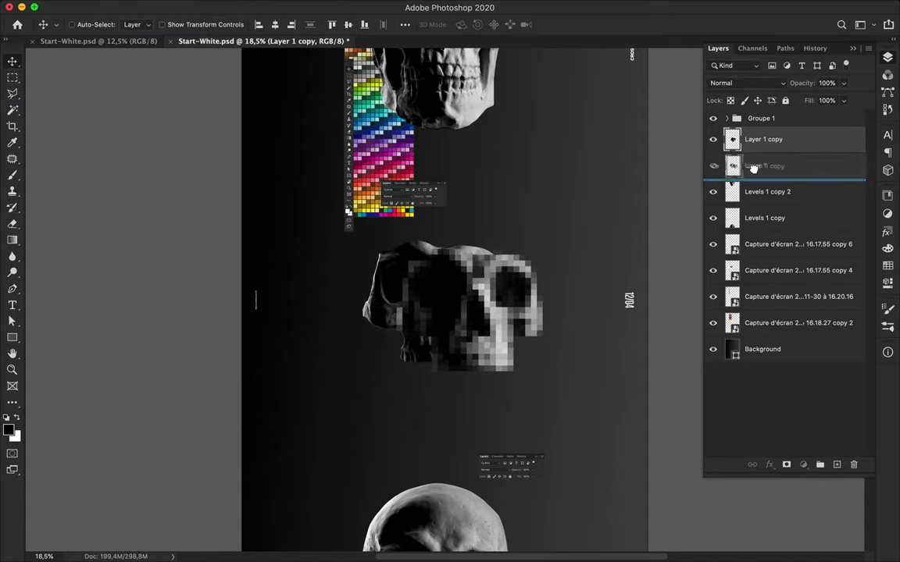
pyautogui.moveTo(514, 310); pyautogui.dragTo(529, 310)
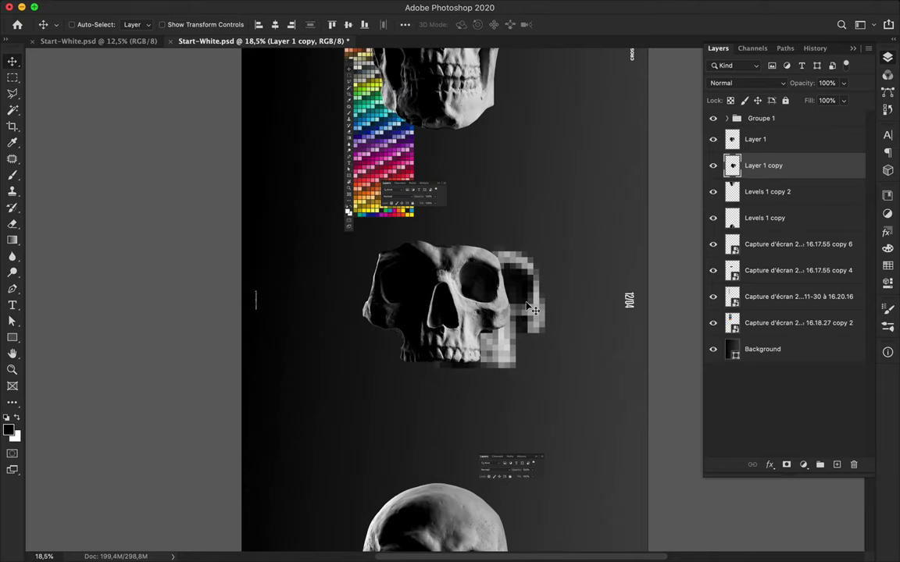
pyautogui.press('super+0')
pyautogui.click(12, 305)
# Step: Type APOLLO across the middle skull with 2000 tracking and font size 120
pyautogui.click(70, 302)
pyautogui.click(339, 301)
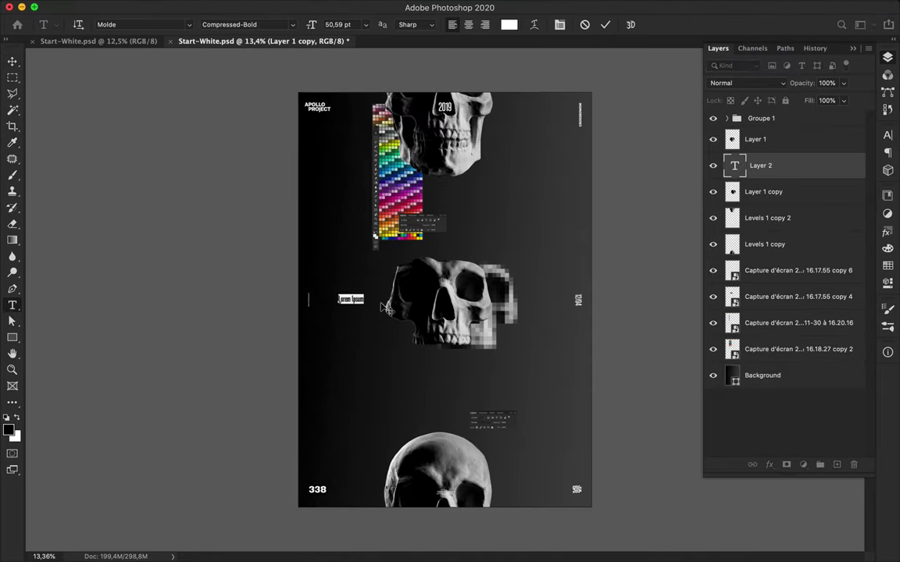
pyautogui.write('APOLLO')
pyautogui.press('super+Return')
pyautogui.press('super+t')
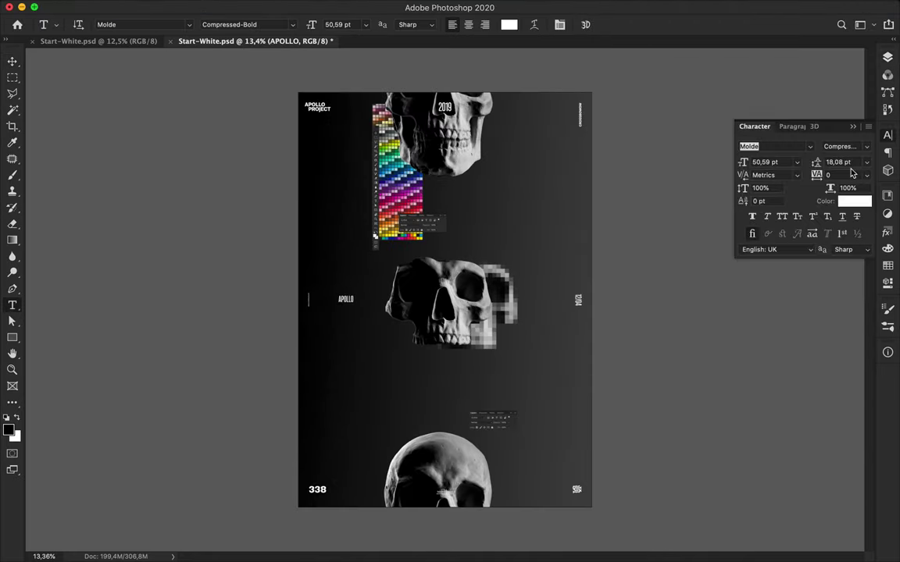
pyautogui.write('400')
pyautogui.press('Return')
pyautogui.write('2000')
pyautogui.press('Return')
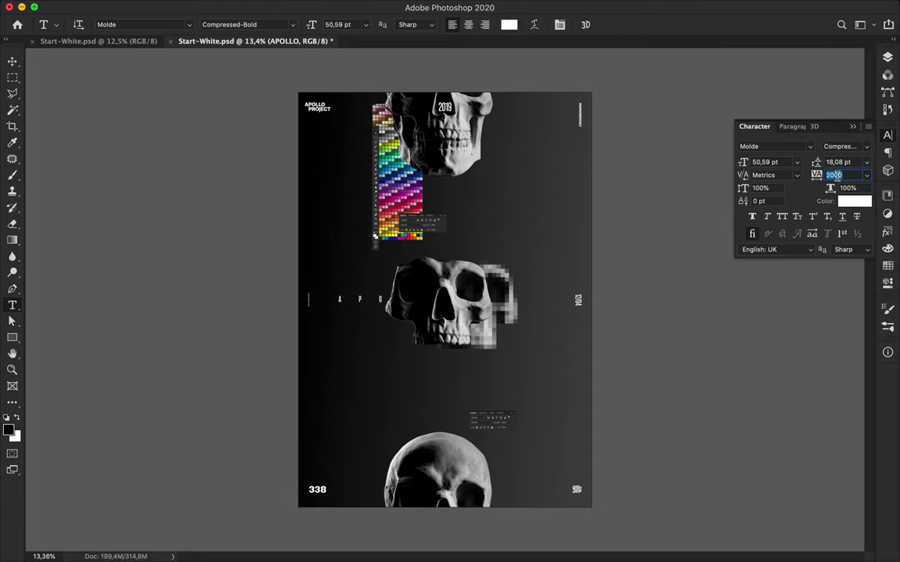
pyautogui.write('120')
pyautogui.press('Return')
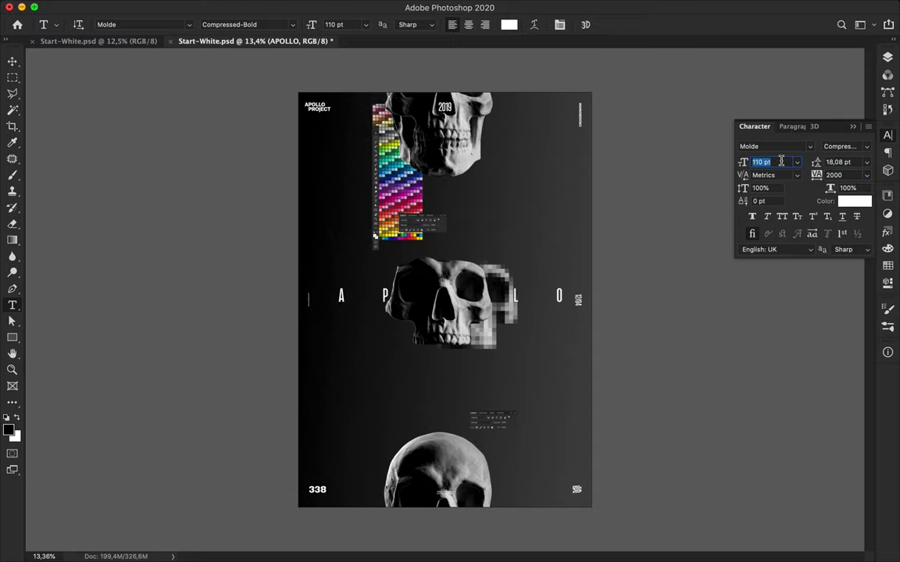
pyautogui.click(888, 56)
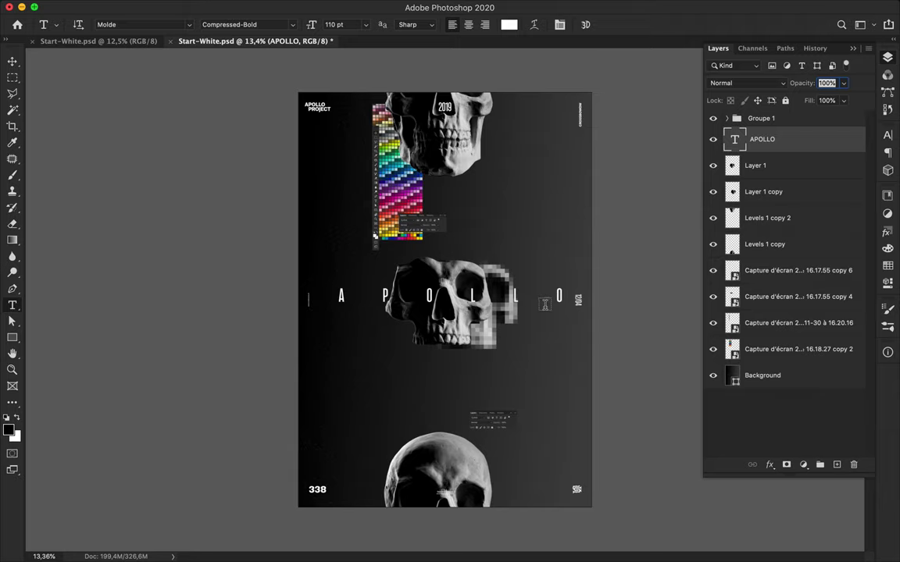
# Step: Centre the APOLLO title vertically, lower the middle skull, and duplicate the title layer
pyautogui.press('v')
pyautogui.moveTo(544, 311); pyautogui.dragTo(540, 307)
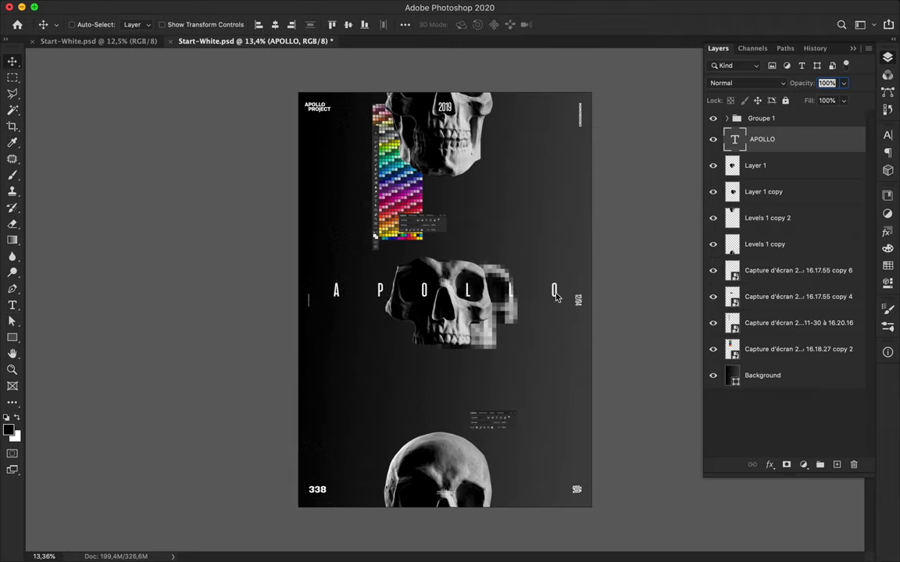
pyautogui.click(349, 26)
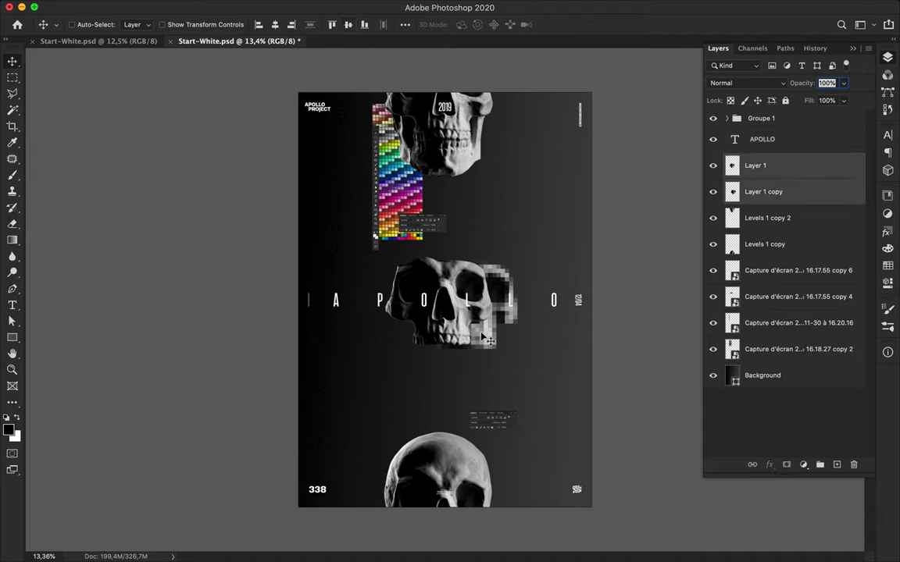
pyautogui.moveTo(447, 332); pyautogui.dragTo(488, 353)
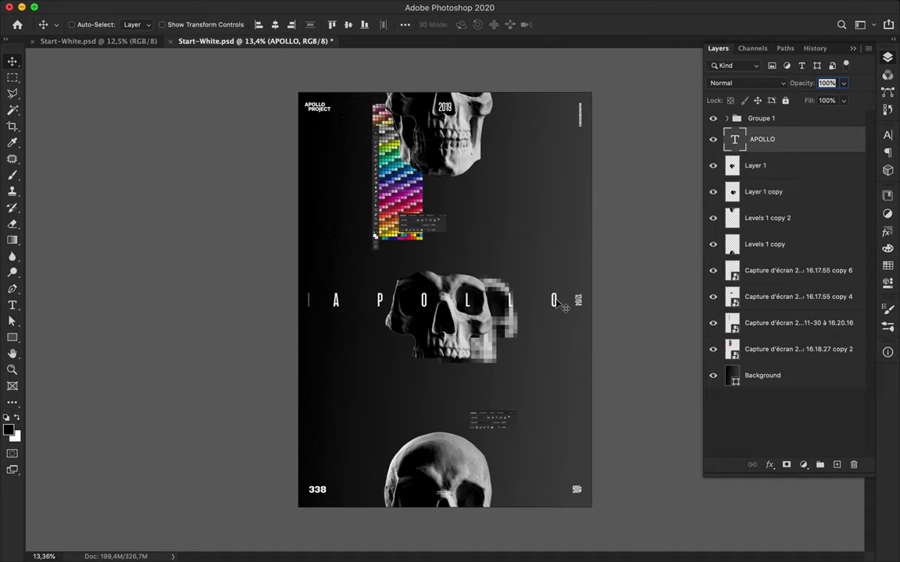
pyautogui.moveTo(761, 139); pyautogui.dragTo(813, 155)
pyautogui.click(348, 6)
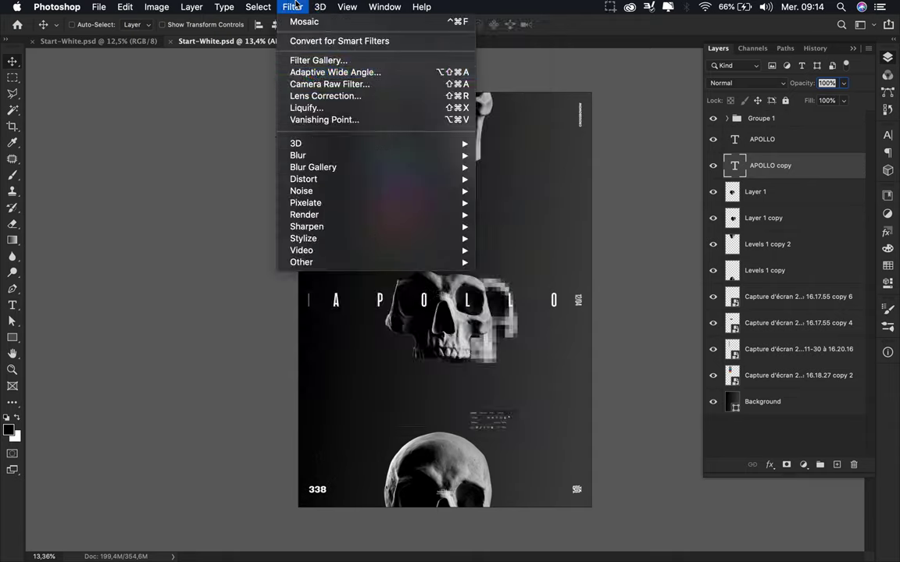
pyautogui.moveTo(367, 203)
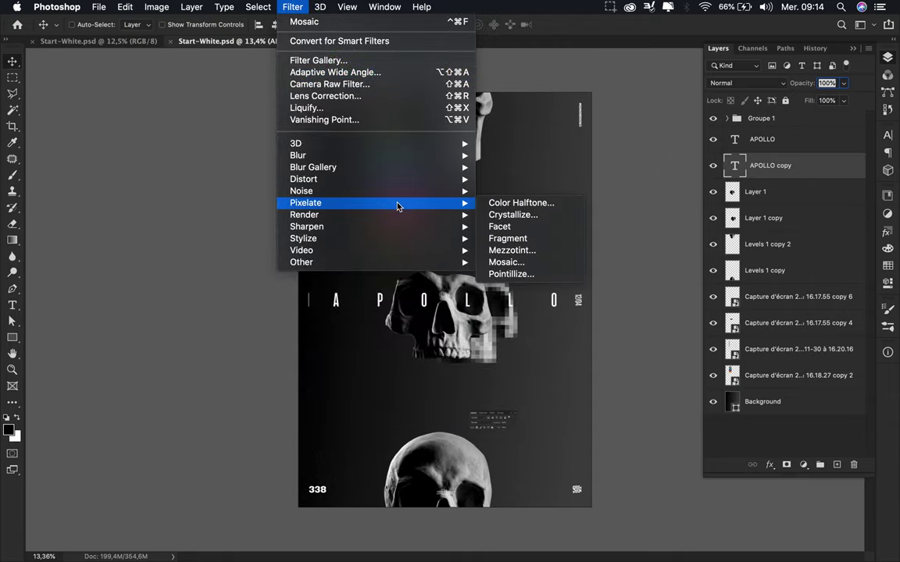
# Step: Mosaic the APOLLO copy as a smart object and place pixelated copies above and below
pyautogui.click(515, 262)
pyautogui.click(543, 195)
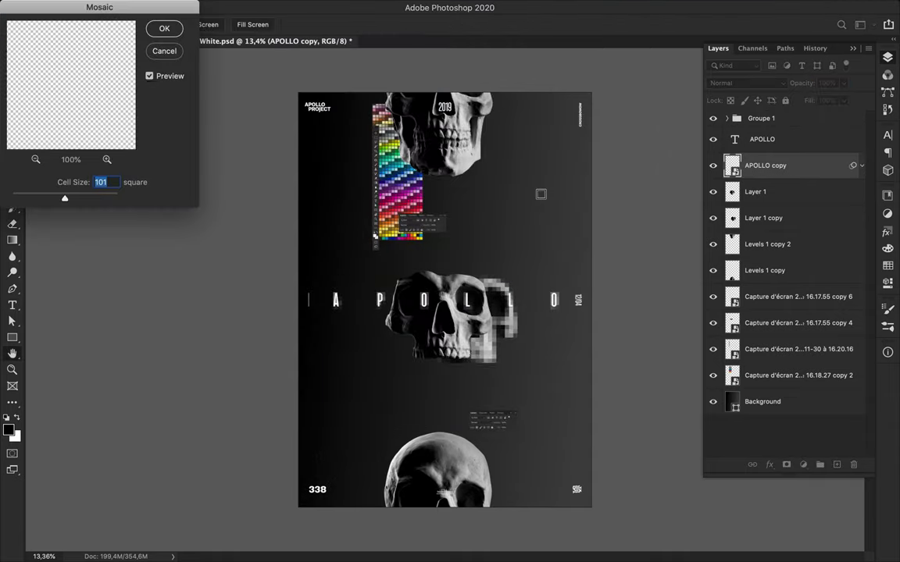
pyautogui.click(163, 31)
pyautogui.moveTo(560, 307); pyautogui.dragTo(568, 298)
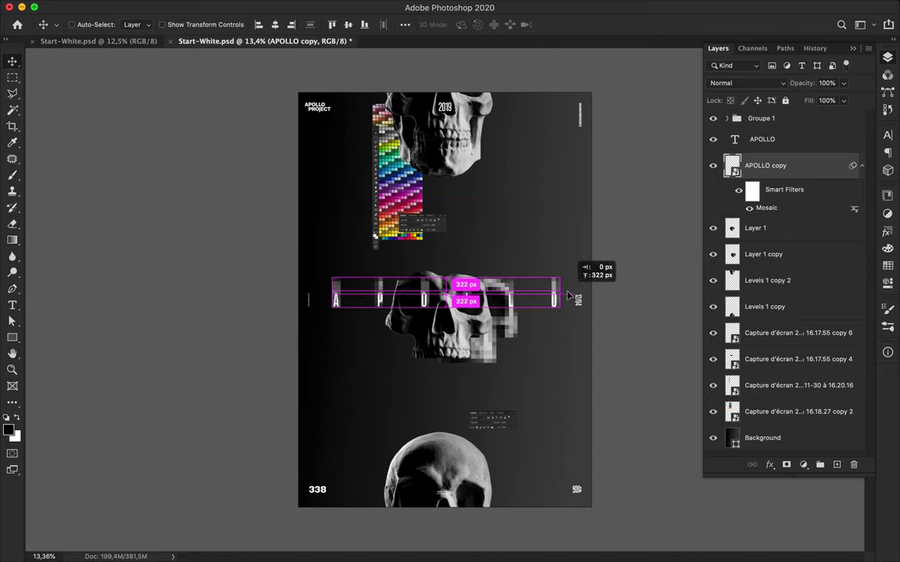
pyautogui.moveTo(568, 296); pyautogui.dragTo(558, 290)
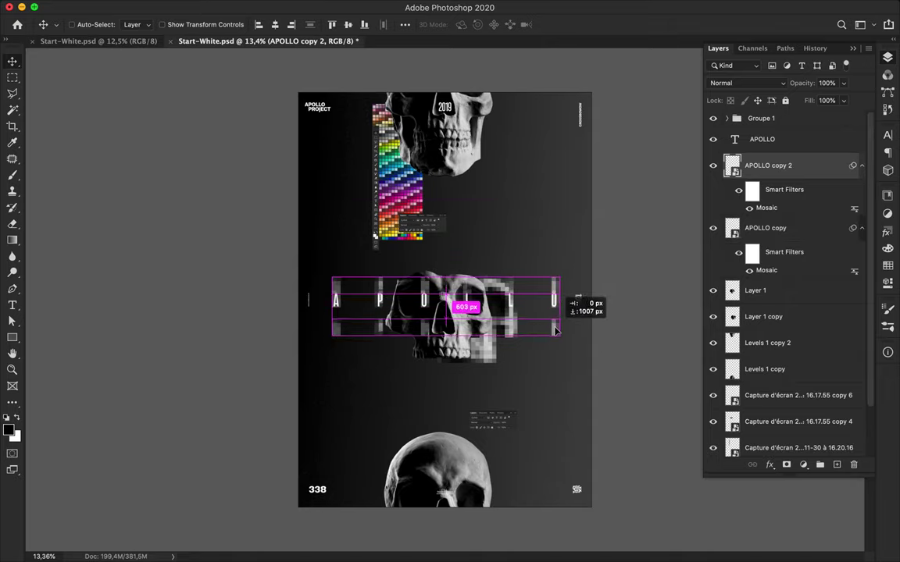
# Step: Scale the middle skull to 120% and lower it slightly
pyautogui.press('super+plus')
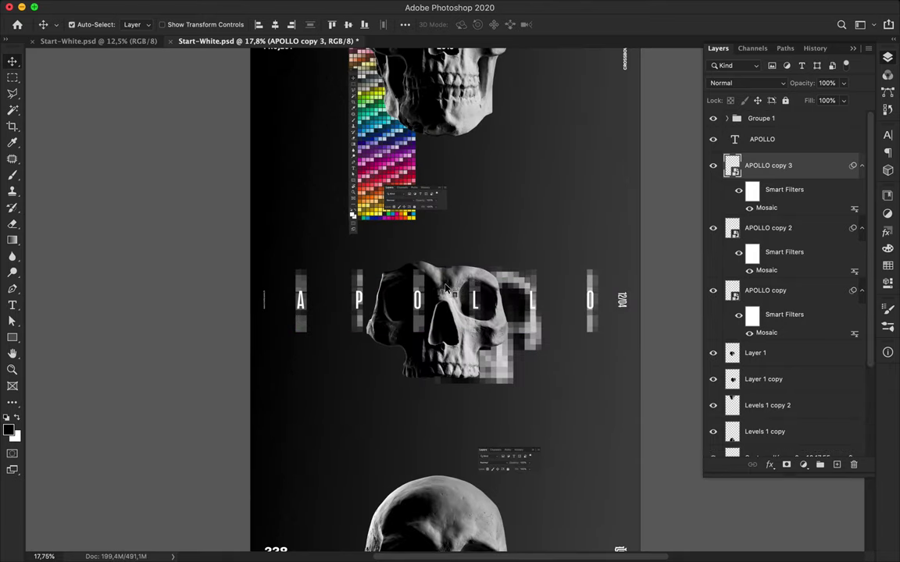
pyautogui.click(449, 289)
pyautogui.press('super+t')
pyautogui.click(234, 24)
pyautogui.write('120')
pyautogui.press('Return')
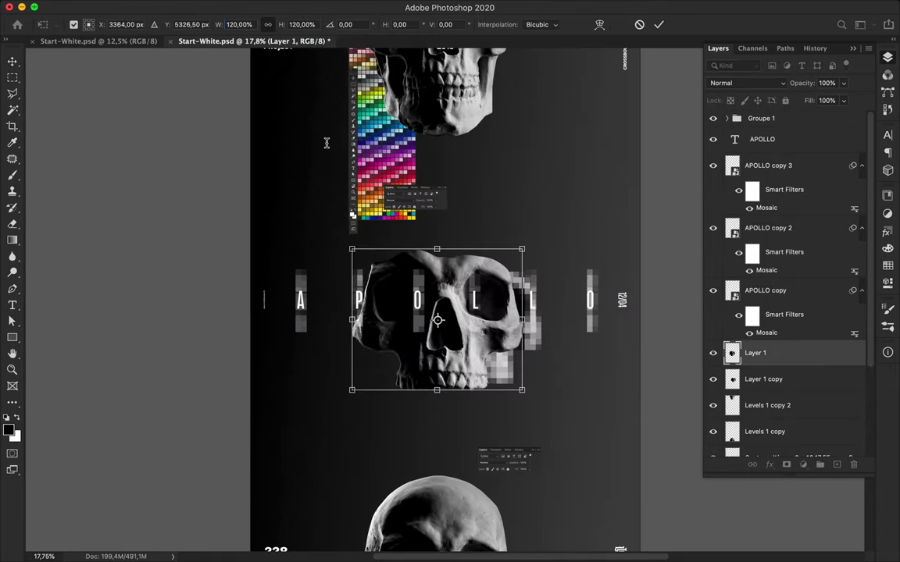
pyautogui.press('Return')
pyautogui.moveTo(438, 313); pyautogui.dragTo(437, 322)
# Step: Duplicate the pixelated skull layer up and to the left
pyautogui.click(535, 348)
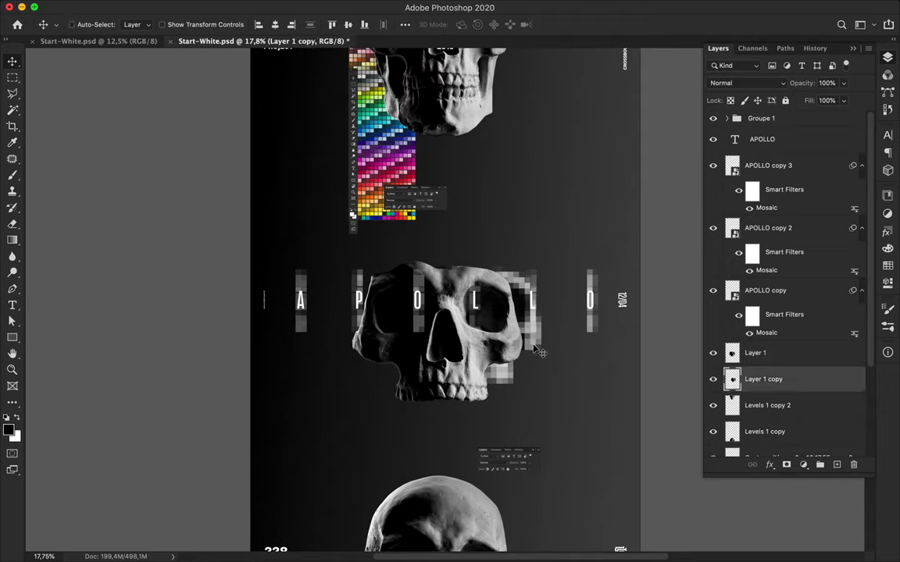
pyautogui.keyDown('alt'); pyautogui.moveTo(538, 351); pyautogui.dragTo(508, 365); pyautogui.keyUp('alt')
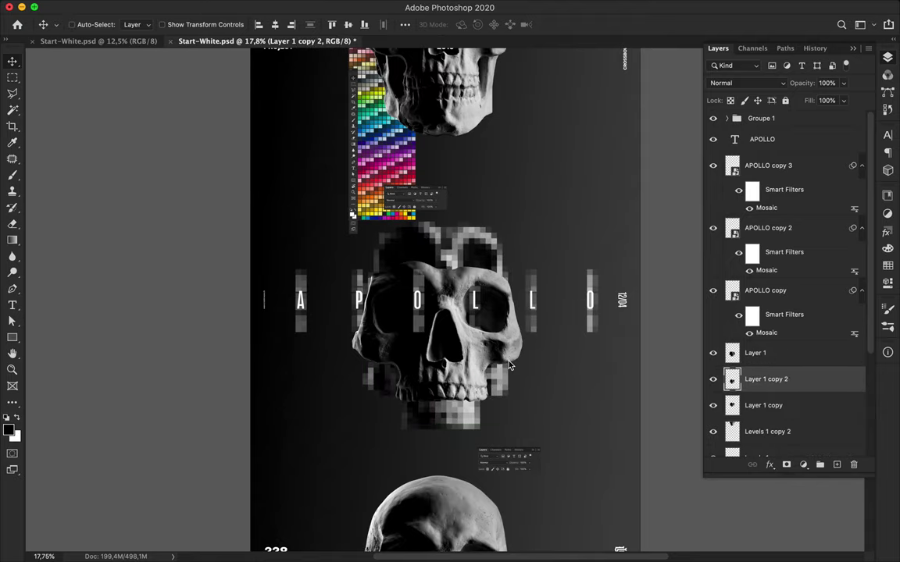
pyautogui.scroll(-3, 508, 365)
pyautogui.keyDown('super'); pyautogui.click(437, 245); pyautogui.keyUp('super')
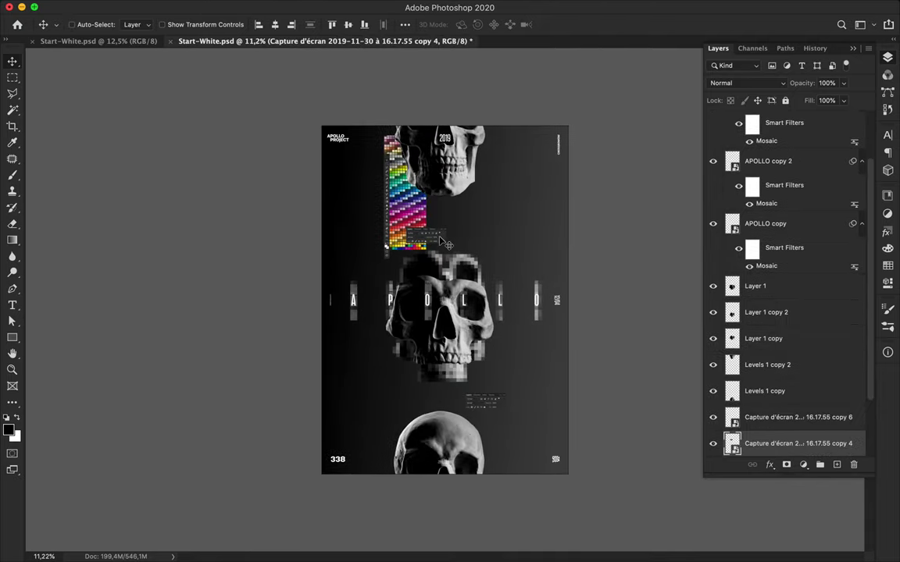
# Step: Place palette screenshot copies under the top skull and above the bottom skull, adjusting one
pyautogui.keyDown('alt'); pyautogui.moveTo(413, 221); pyautogui.dragTo(446, 149); pyautogui.keyUp('alt')
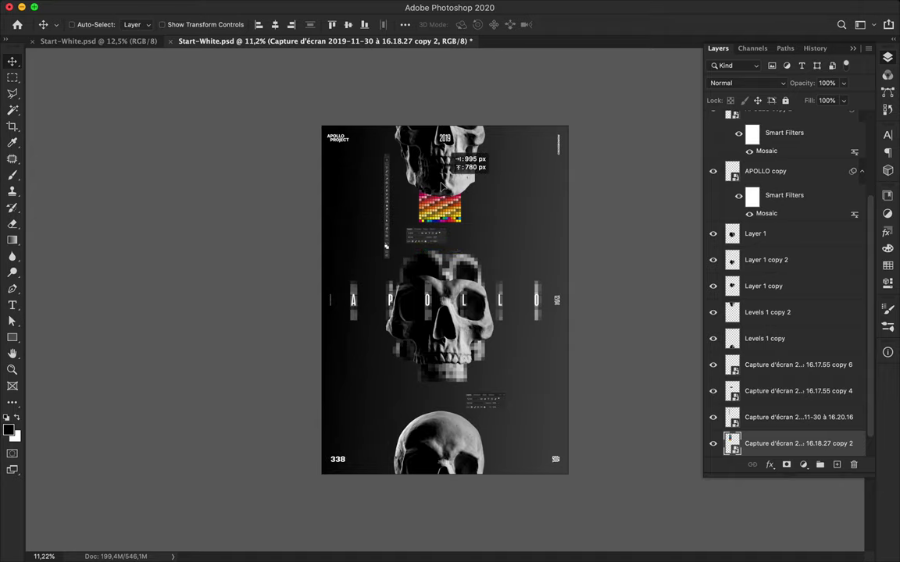
pyautogui.keyDown('alt'); pyautogui.moveTo(443, 208); pyautogui.dragTo(445, 404); pyautogui.keyUp('alt')
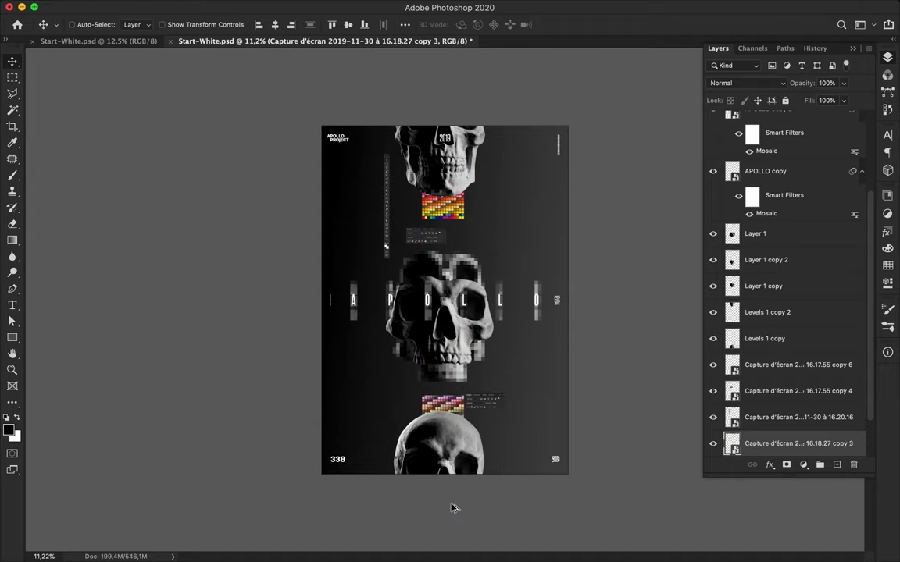
pyautogui.press('super+t')
pyautogui.moveTo(472, 515); pyautogui.dragTo(456, 500)
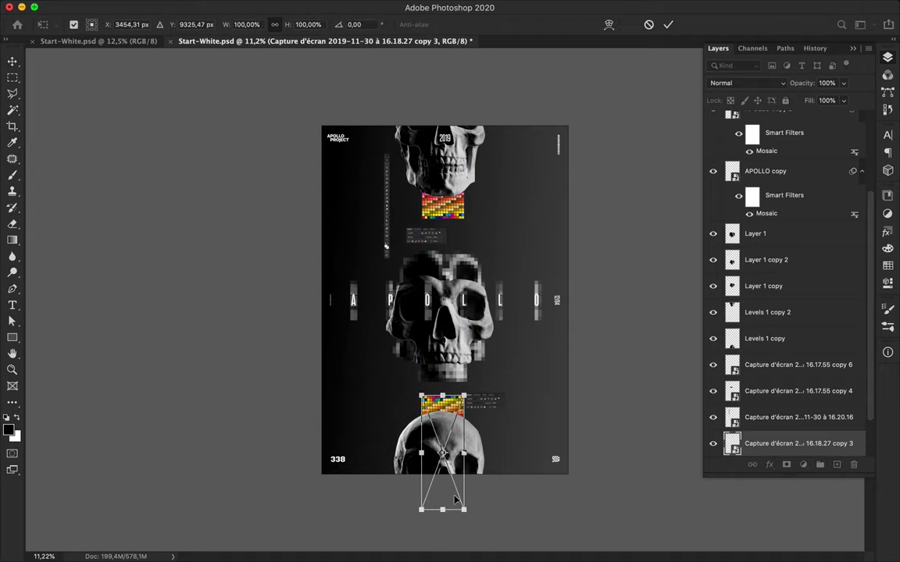
pyautogui.press('Return')
# Step: Duplicate the tool strip screenshot beside the bottom skull and save the poster
pyautogui.scroll(2, 375, 213)
pyautogui.click(375, 212)
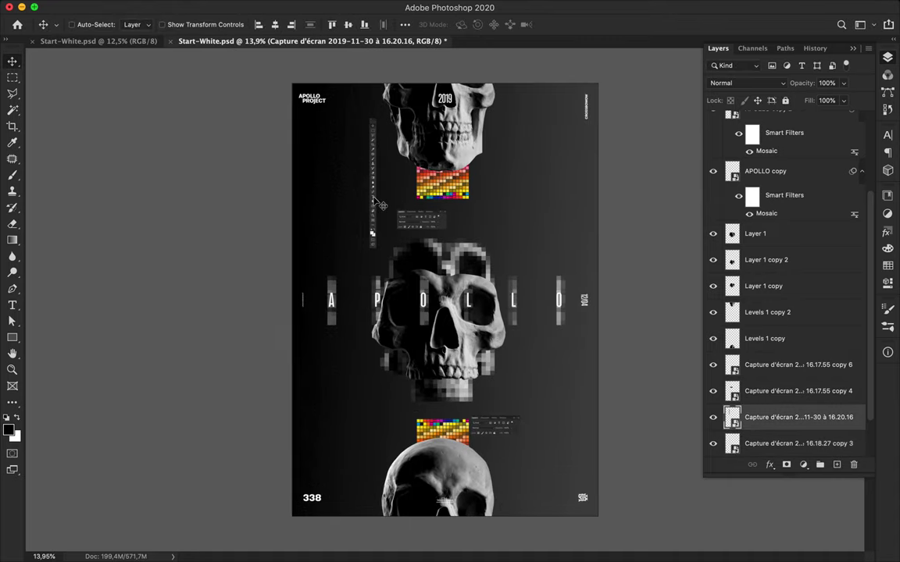
pyautogui.keyDown('alt'); pyautogui.moveTo(375, 212); pyautogui.dragTo(529, 450); pyautogui.keyUp('alt')
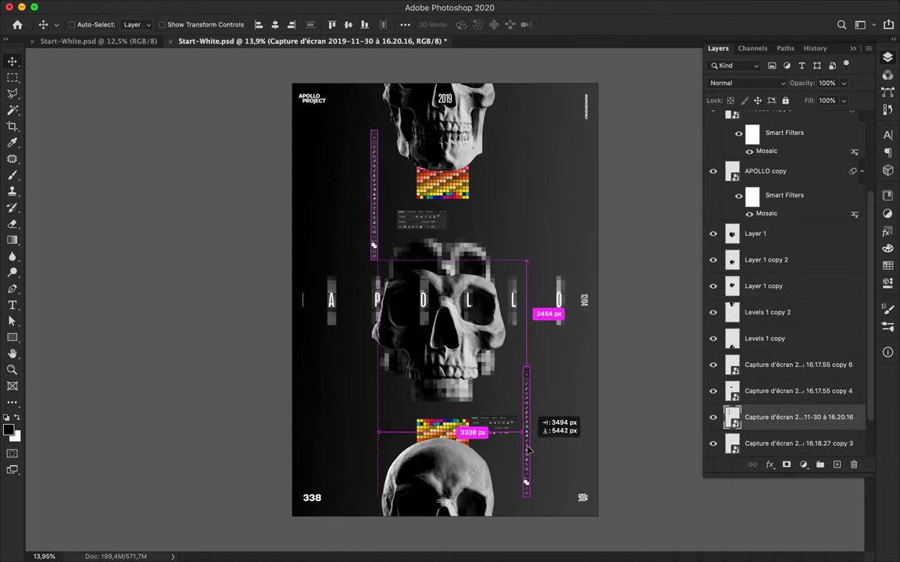
pyautogui.press('super+s')
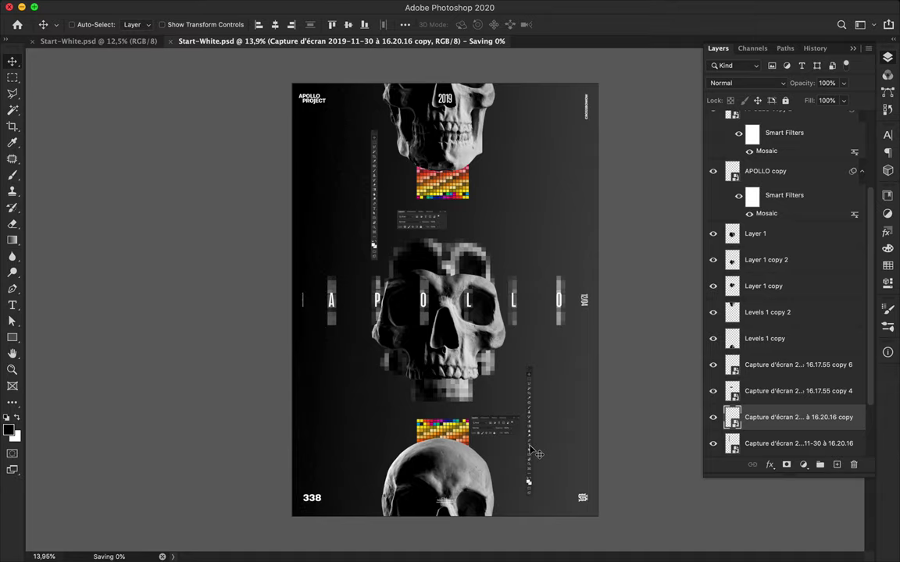